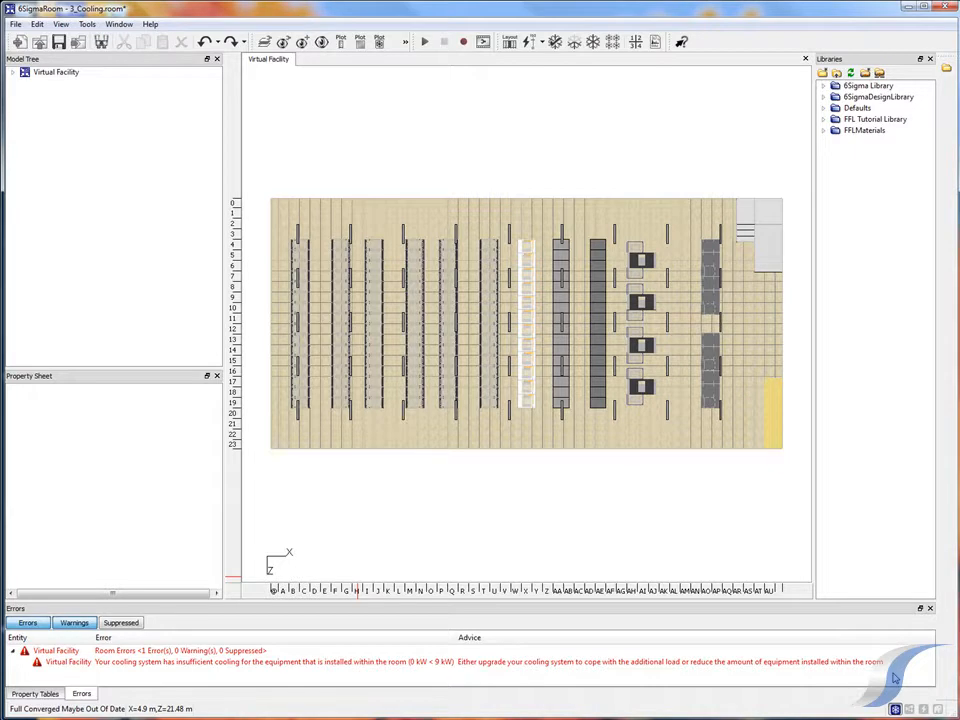
Add an air cooling unit to the raised floor, with X location 1.15 m and Z location -0.5 m
click(707, 442)
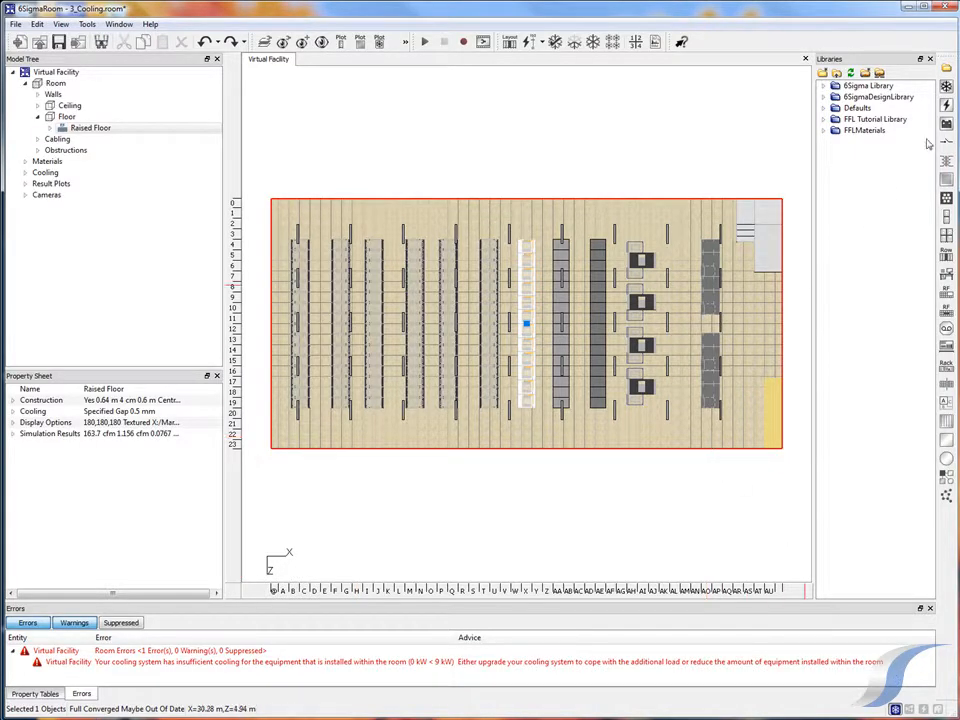
click(947, 87)
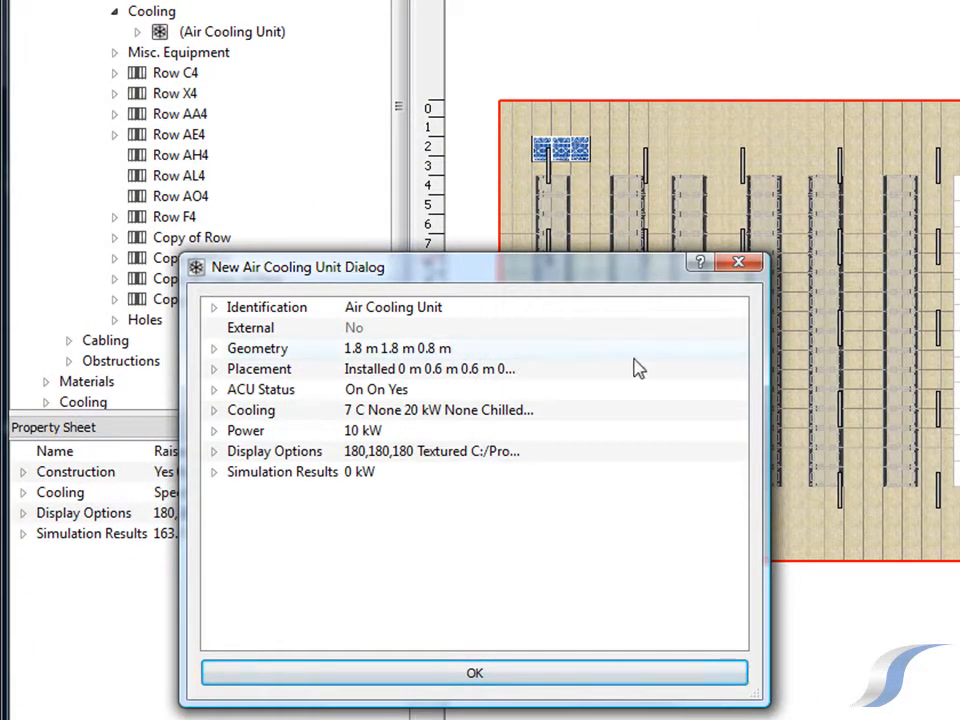
click(219, 372)
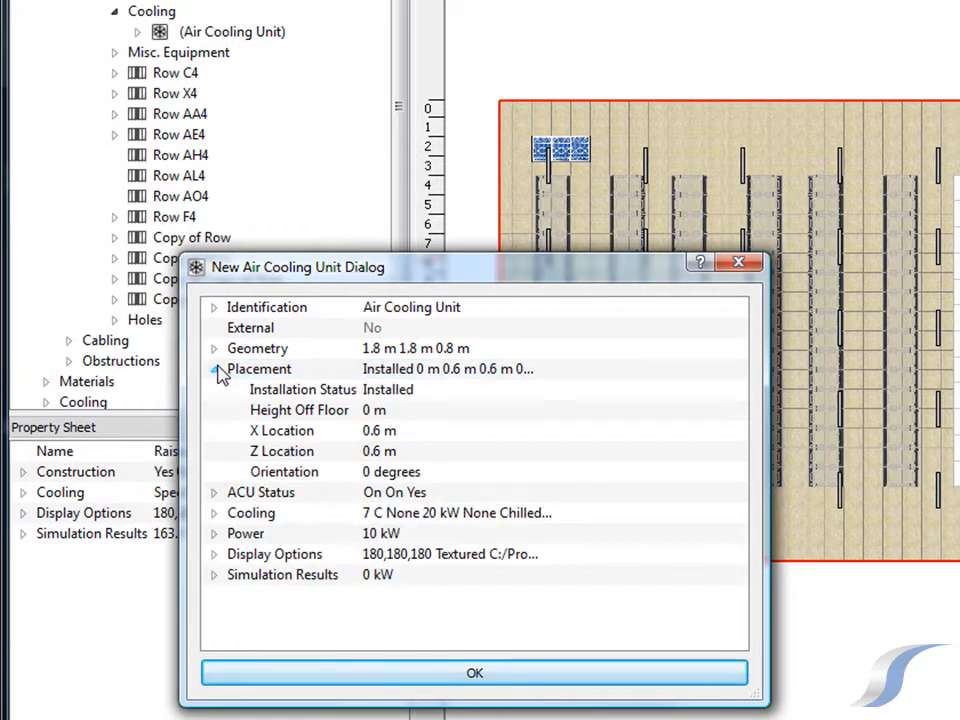
click(369, 431)
text(1.15)
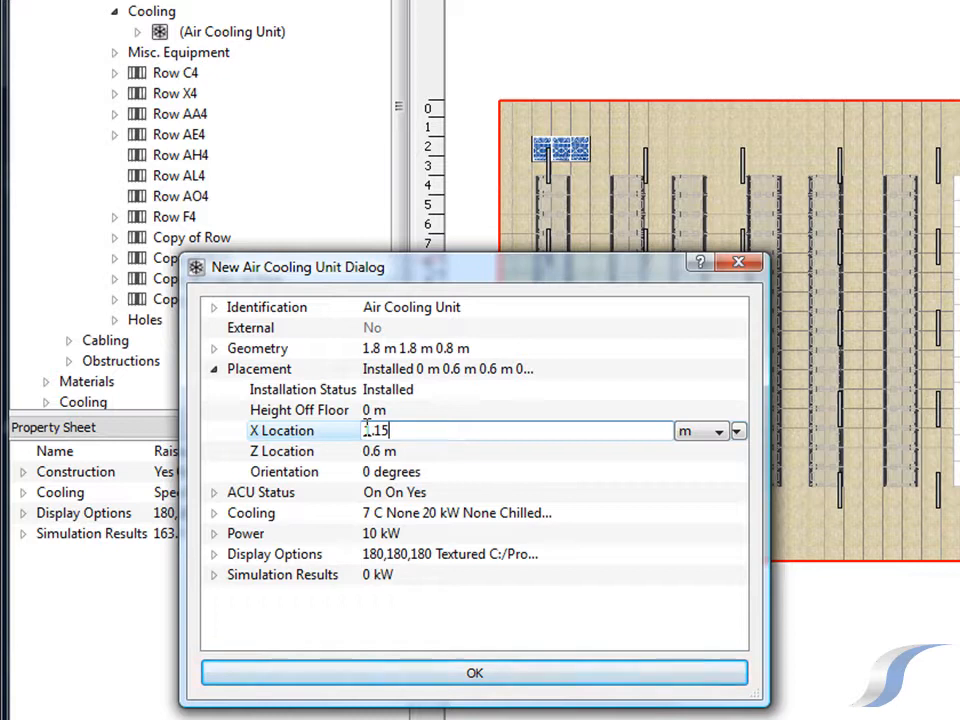
key(Tab)
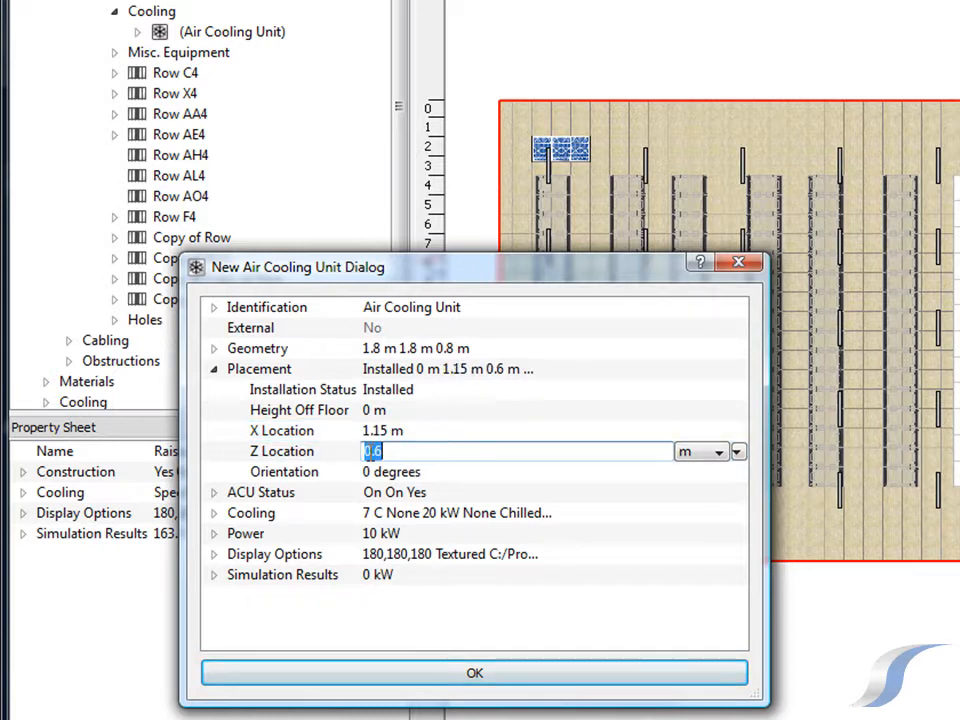
text(-0.5)
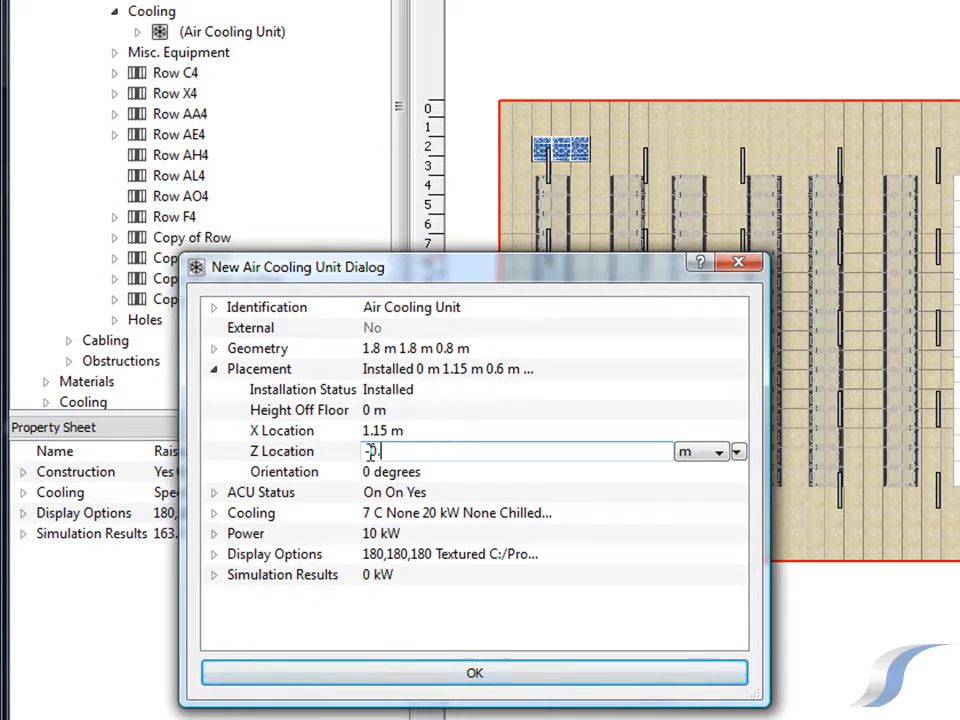
click(349, 613)
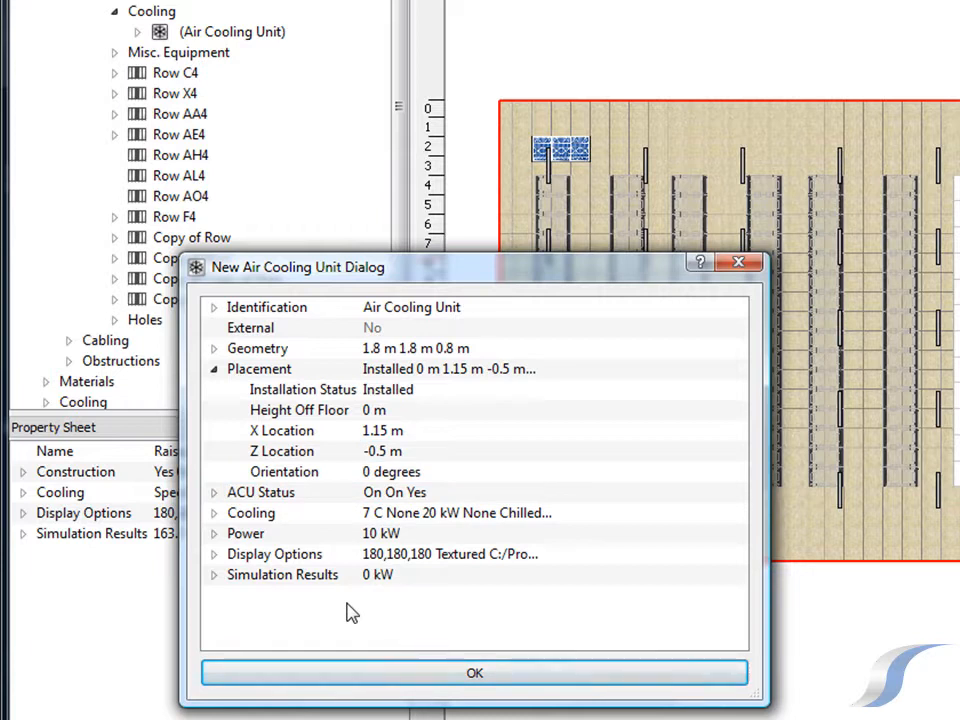
Review the new unit's ACU status and cooling properties, and accept the air cooling unit
click(213, 494)
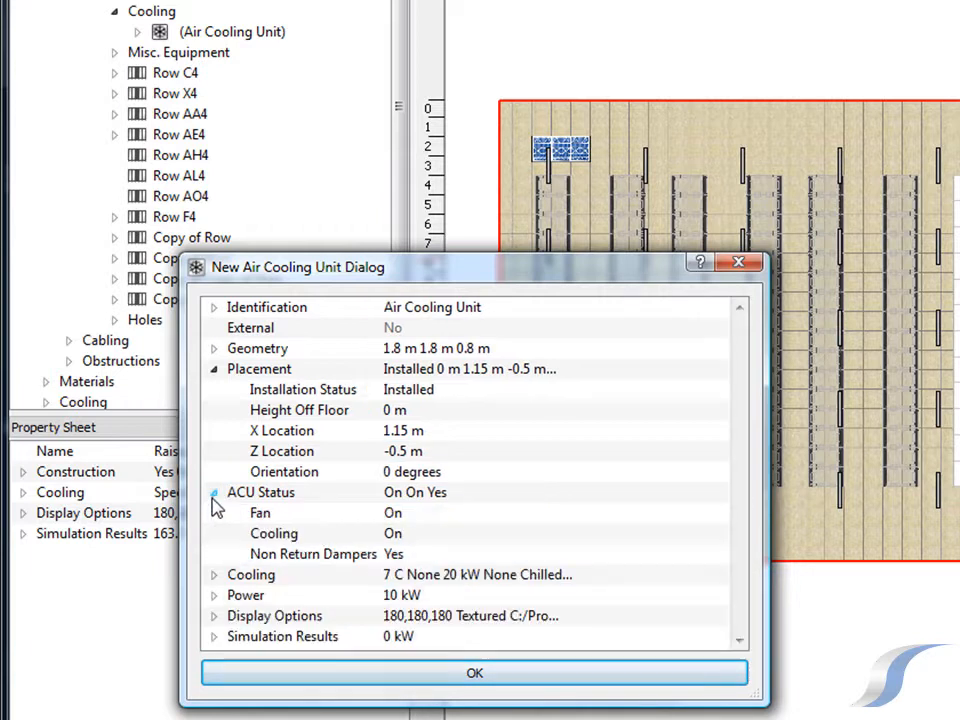
click(214, 576)
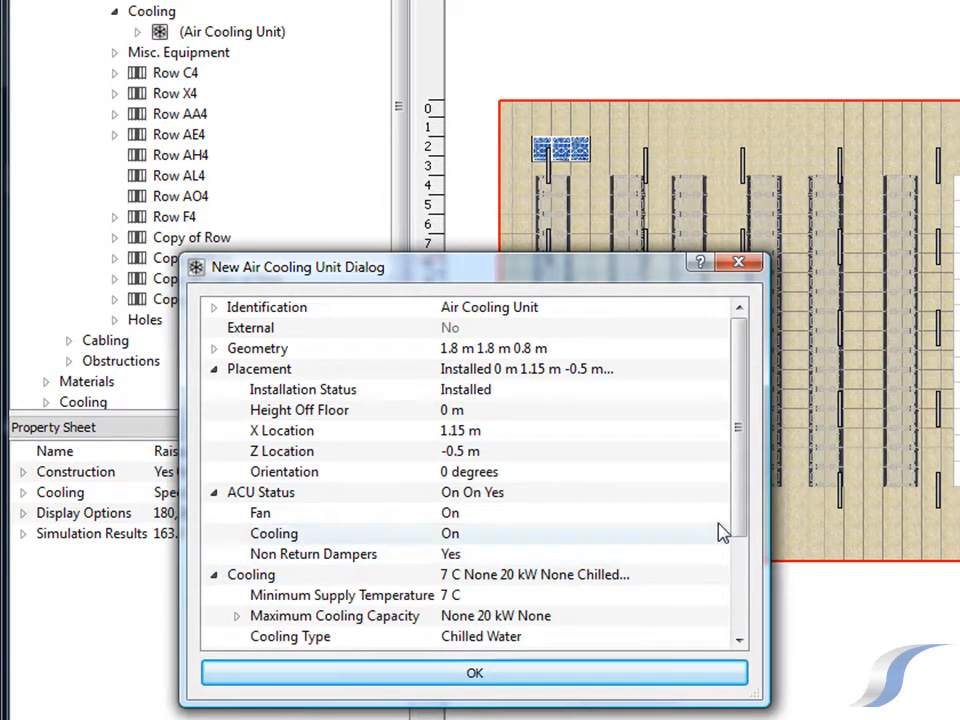
drag(744, 521, 739, 600)
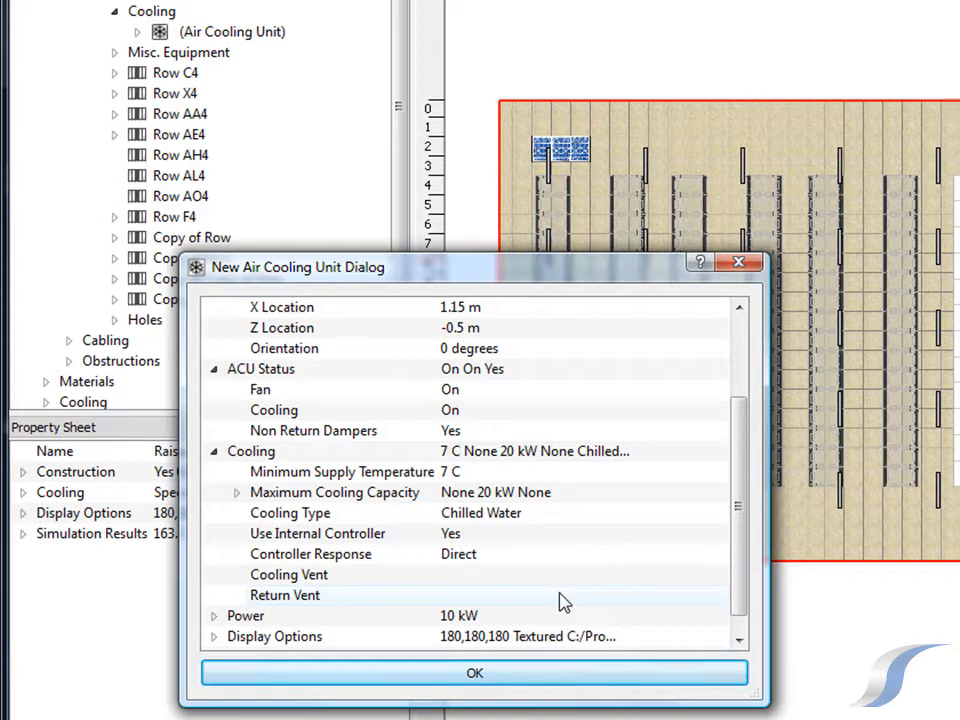
click(561, 681)
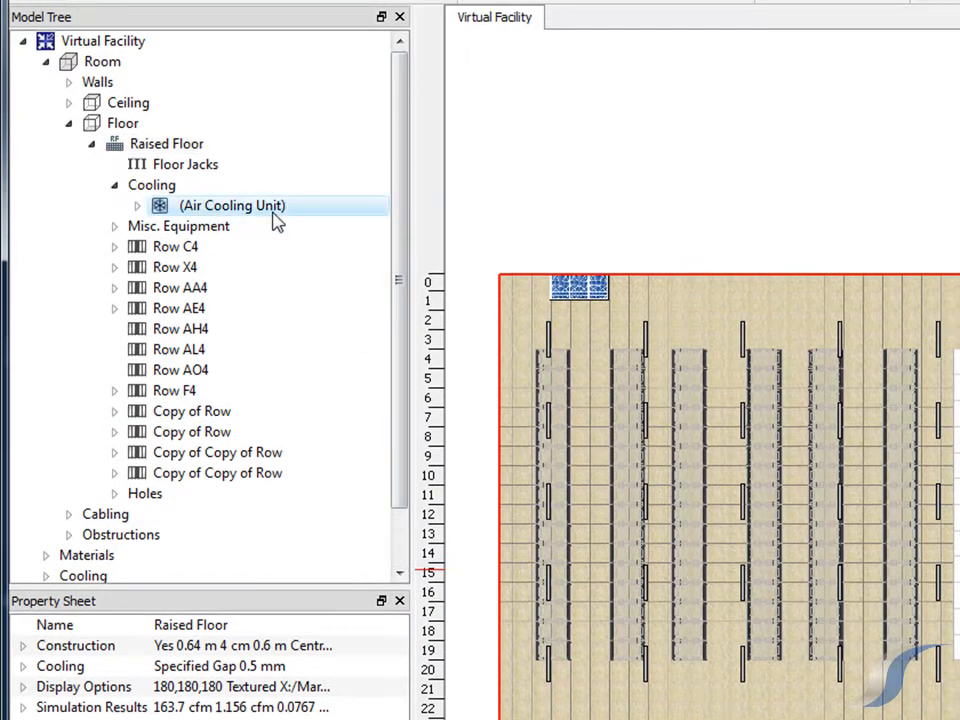
Select the air cooling unit's ACU Supply and choose Uniform Flow Supply as its flow device
click(274, 212)
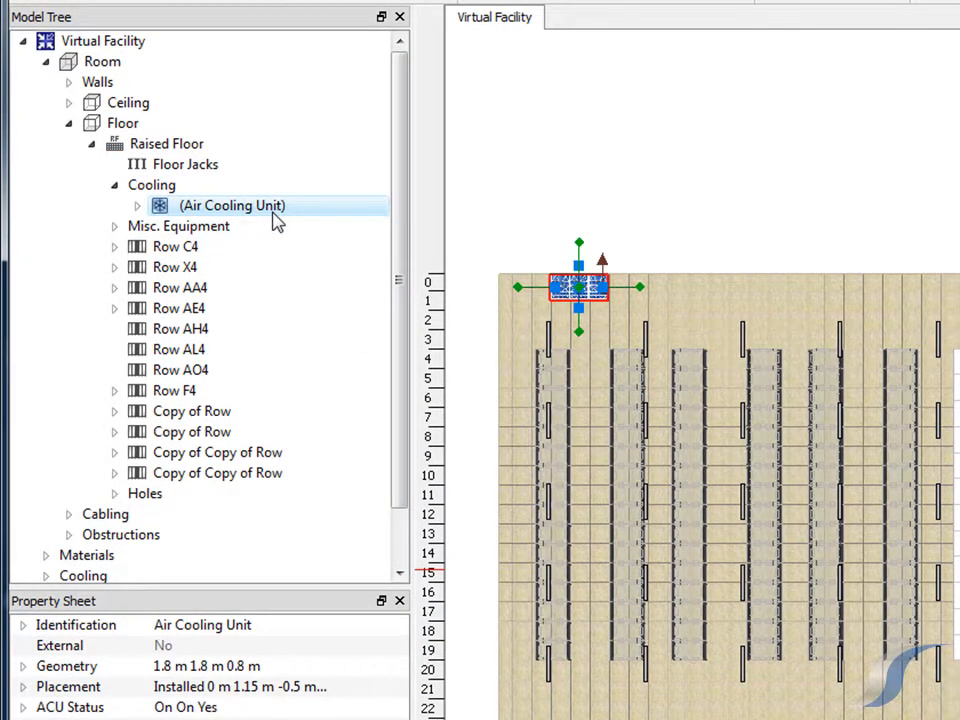
click(137, 205)
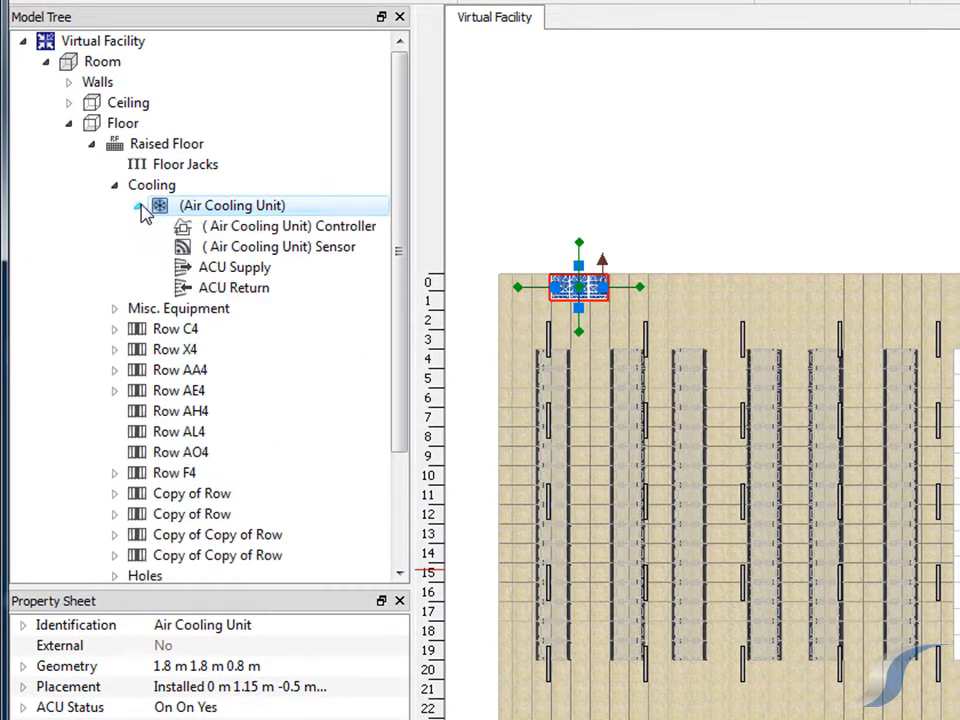
click(193, 274)
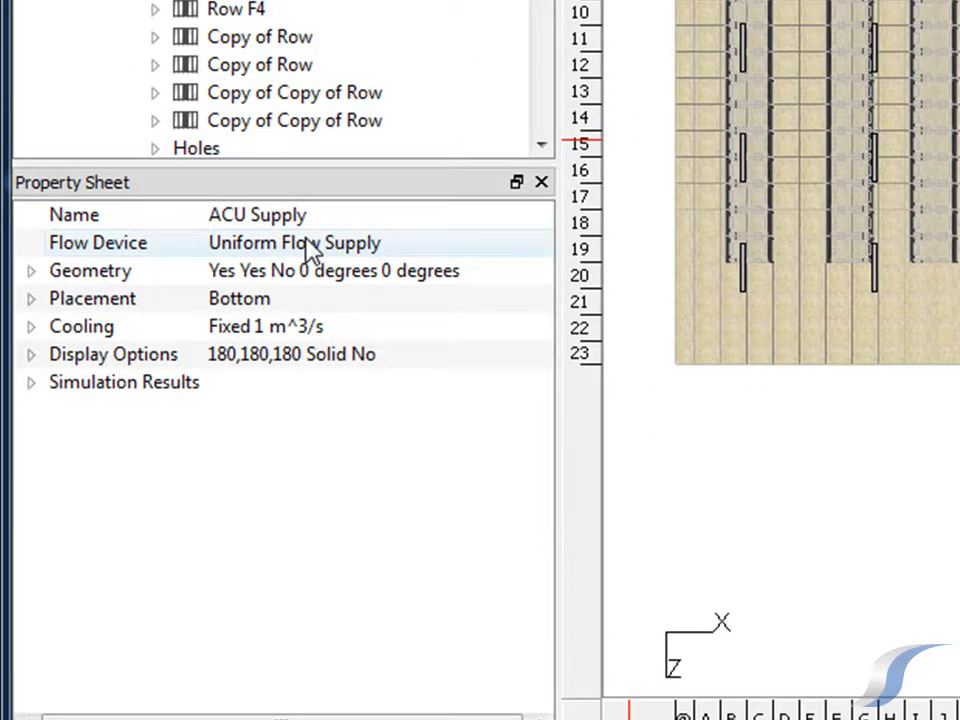
click(312, 249)
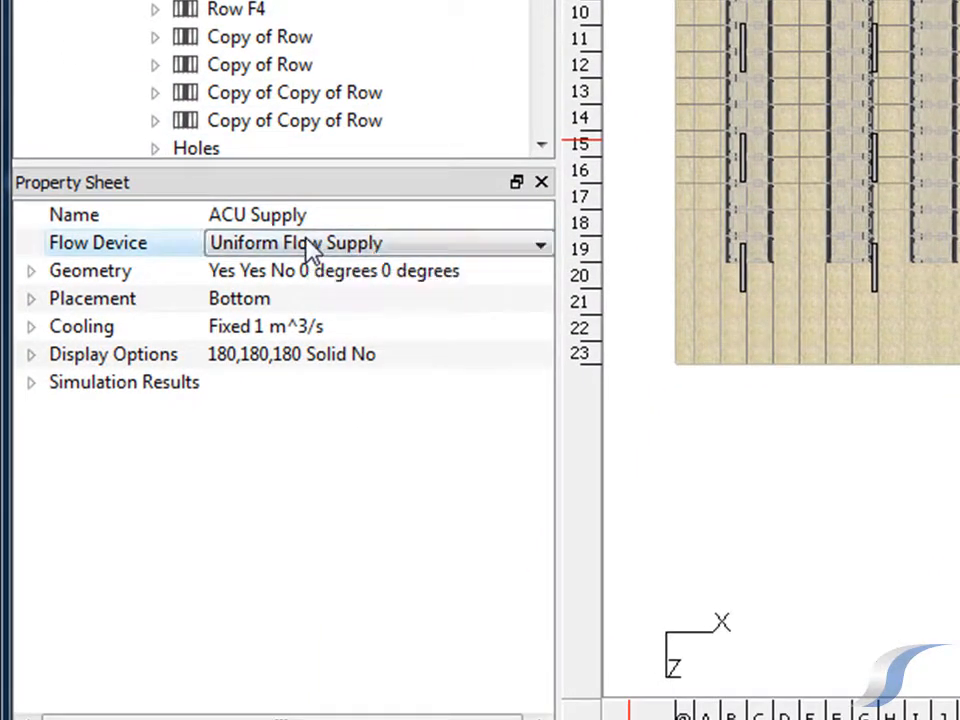
click(312, 249)
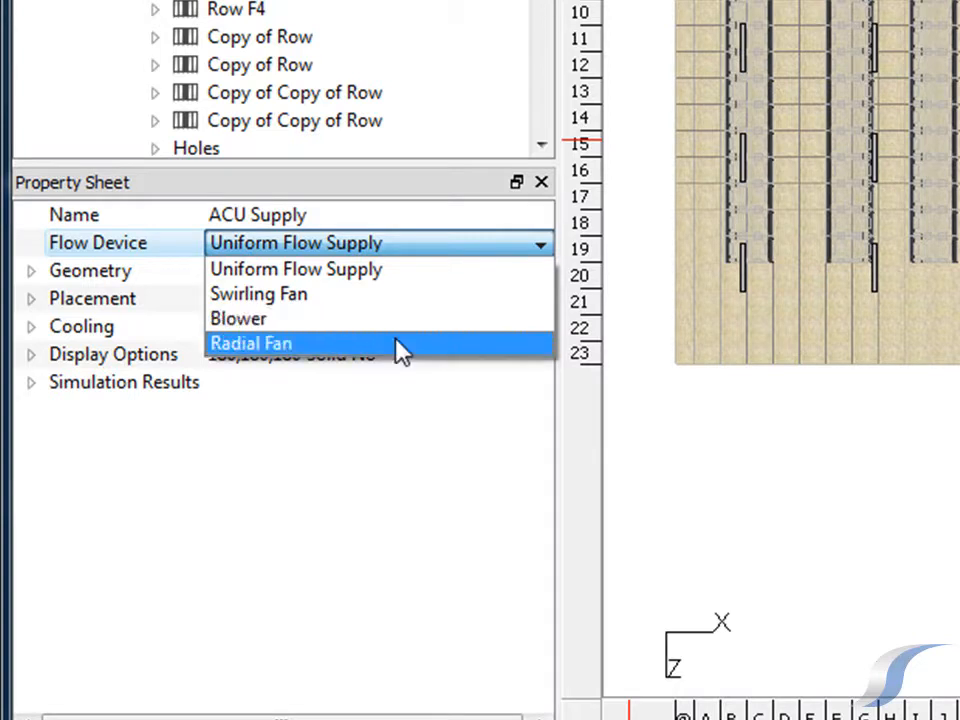
click(399, 270)
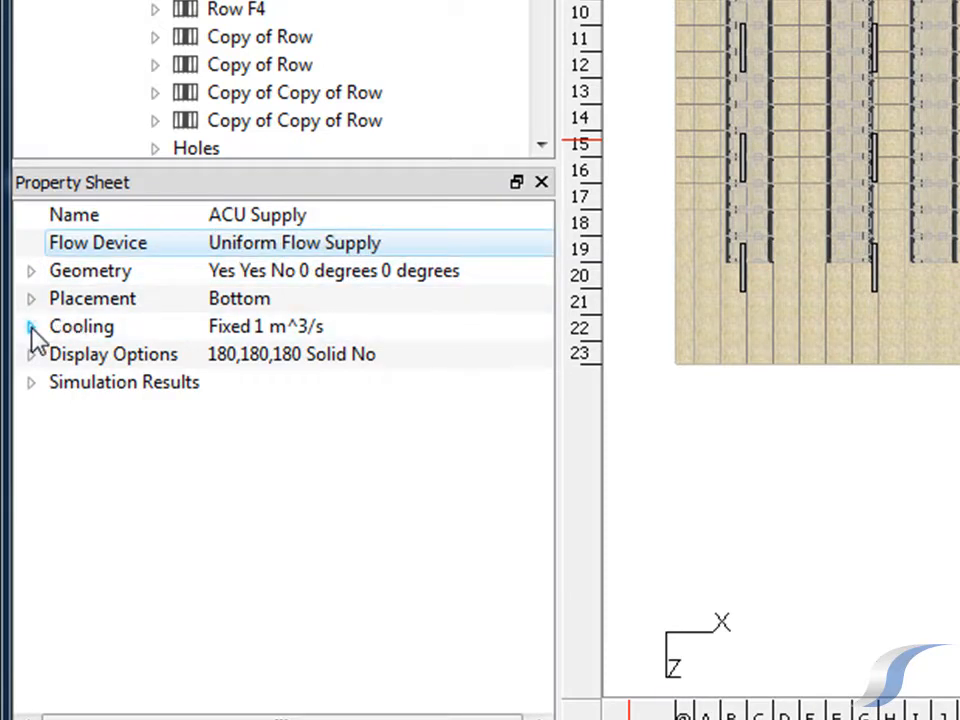
Set the ACU Supply's flow rate option to Curve in its cooling properties
click(31, 327)
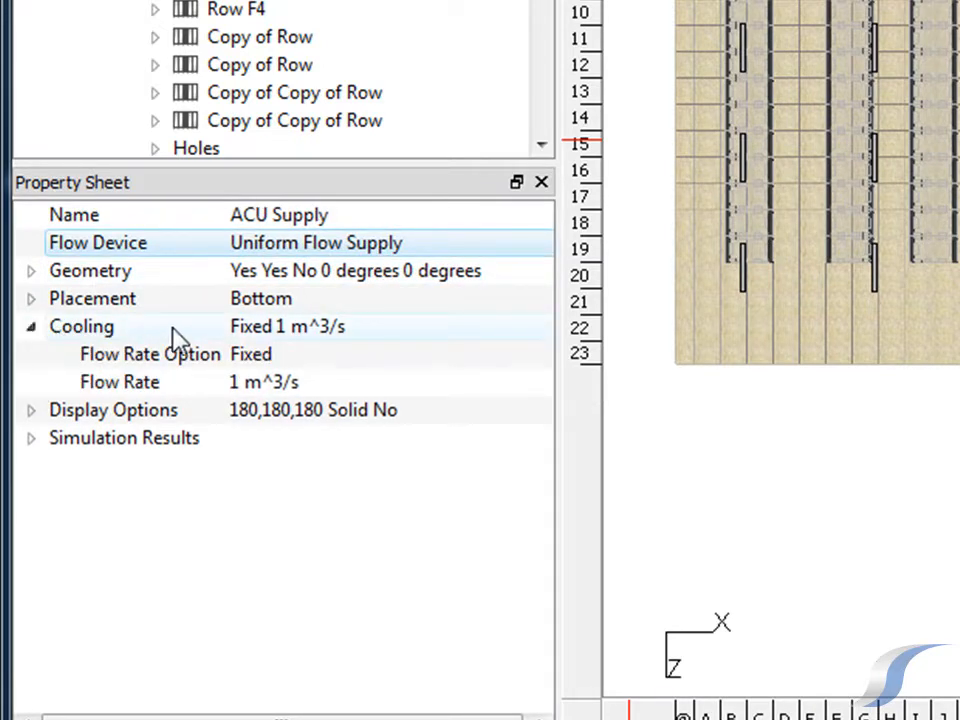
click(349, 366)
click(367, 360)
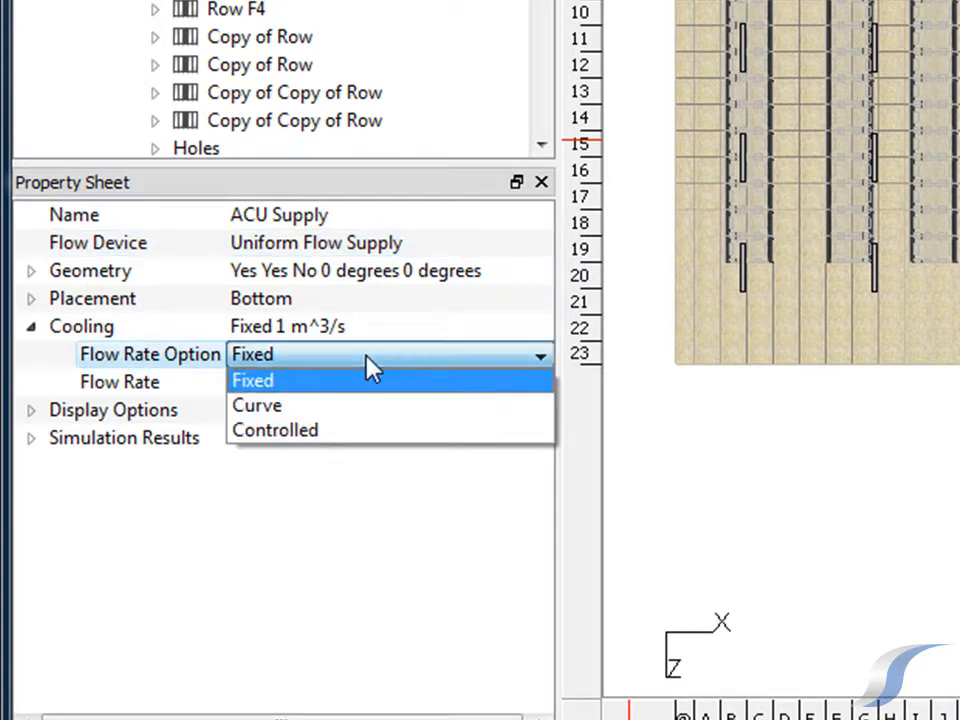
click(375, 408)
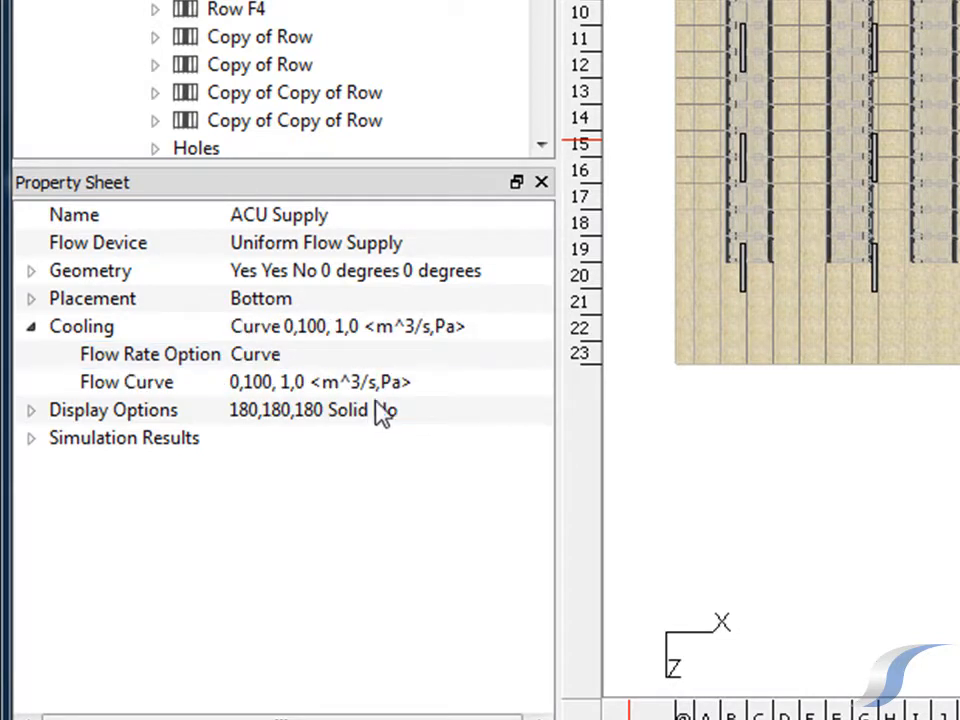
Try adding three intermediate points to the supply's flow curve at flow rates of about 0.476, 0.212 and 0.0466 m^3/s, and discard them
click(394, 384)
click(394, 388)
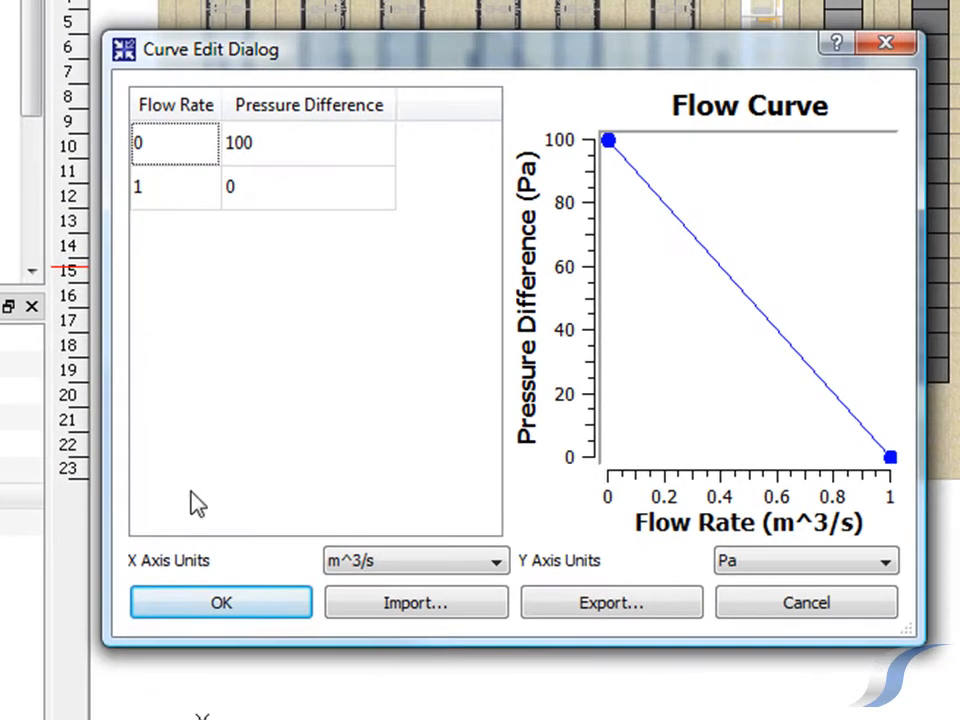
click(742, 345)
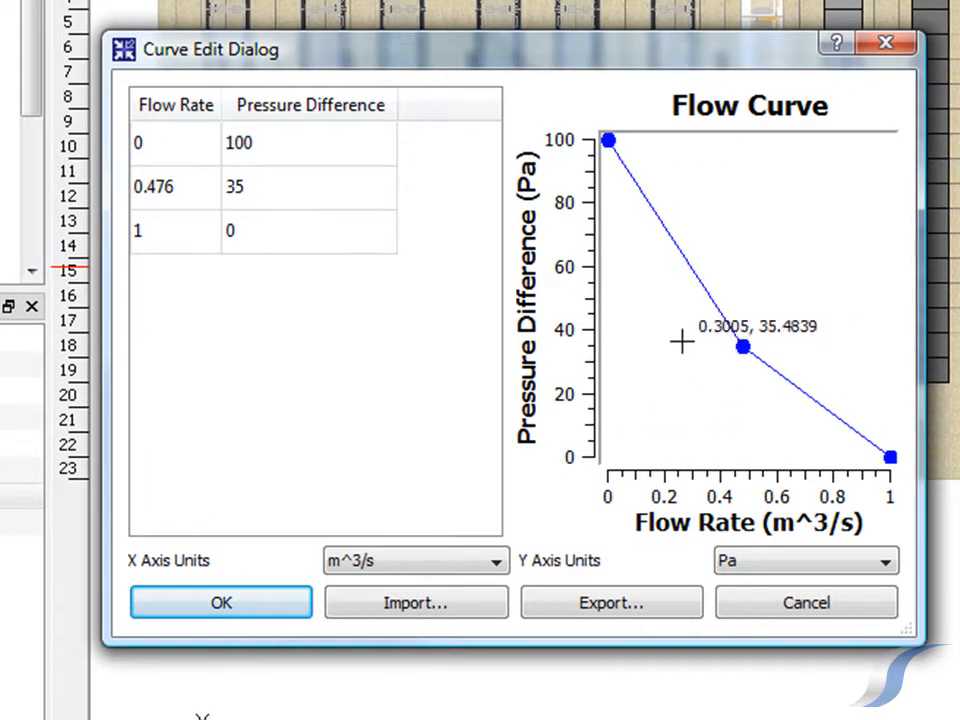
click(667, 307)
click(621, 261)
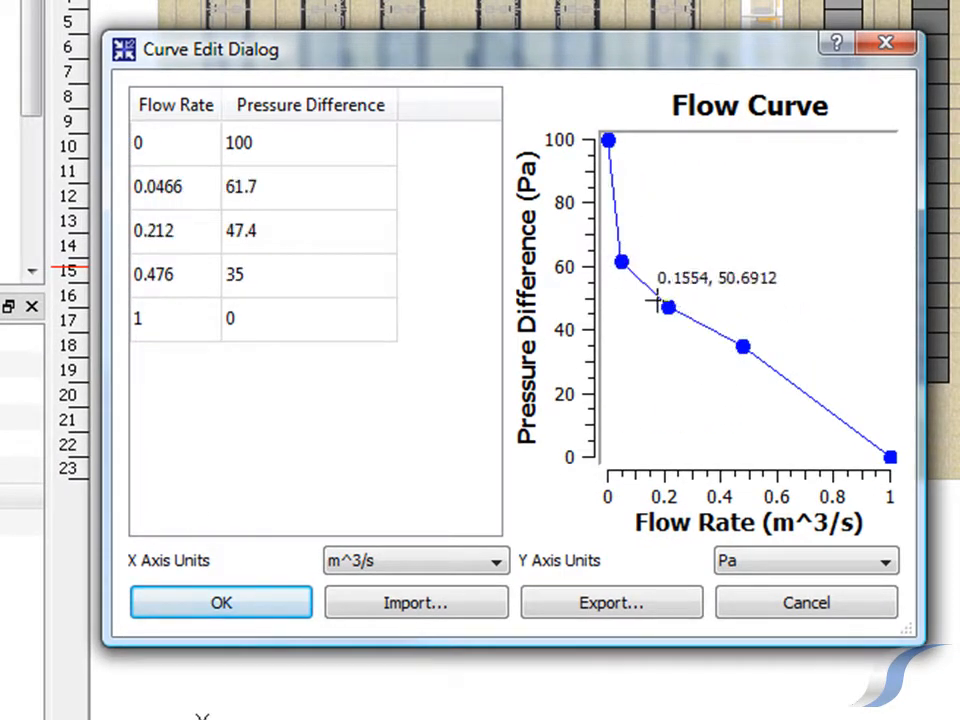
click(770, 604)
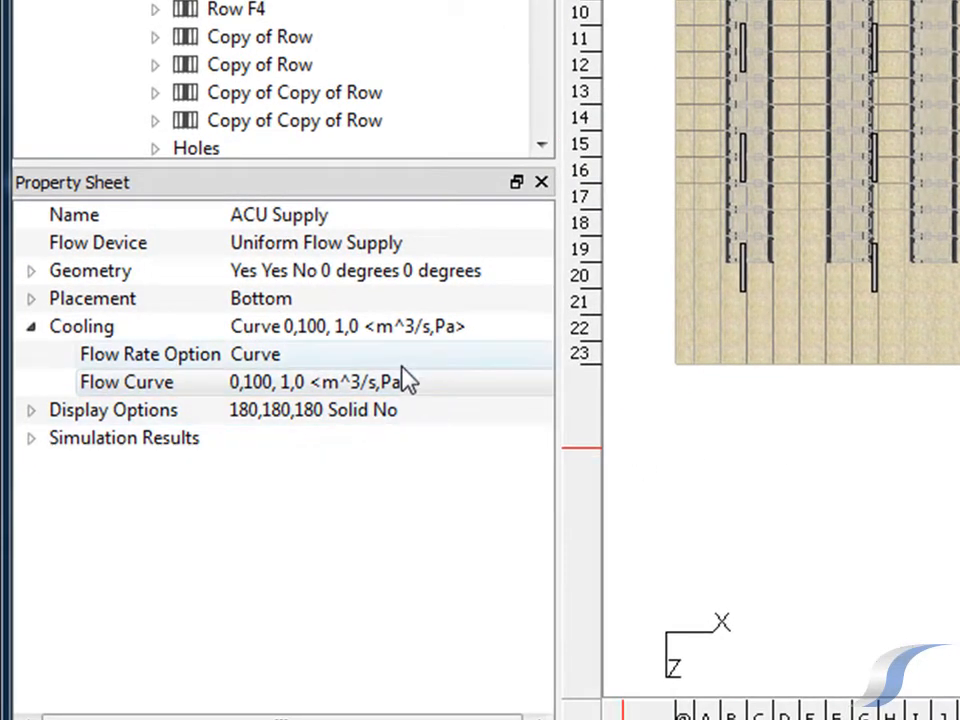
Set the ACU Supply's flow rate option to Controlled, keeping the Direct controller response and 1 m^3/s maximum flow rate
click(407, 360)
click(412, 360)
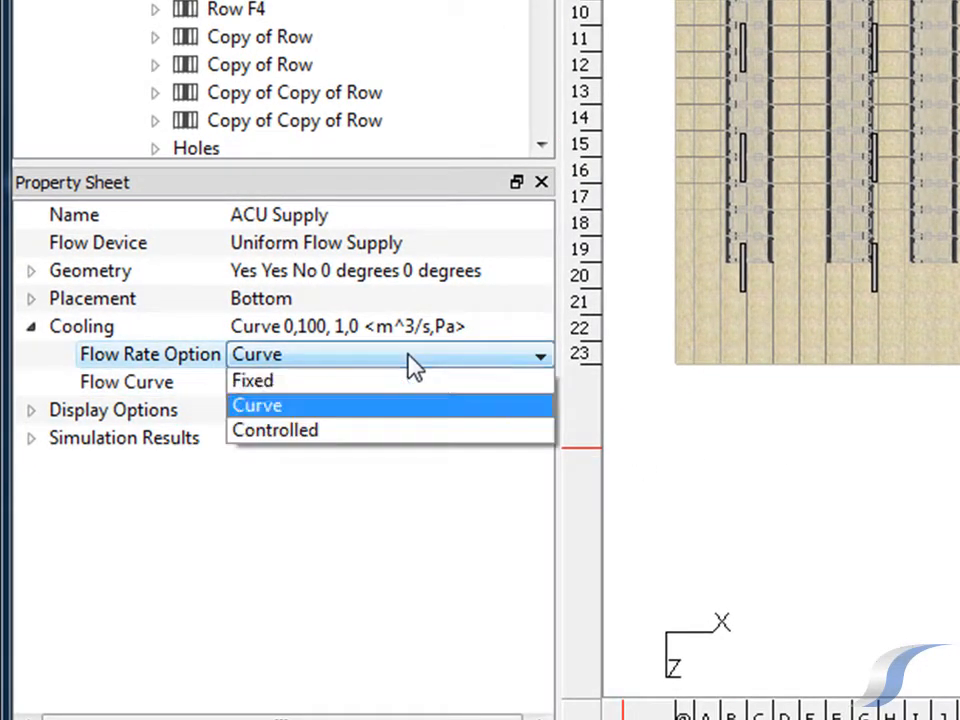
click(414, 436)
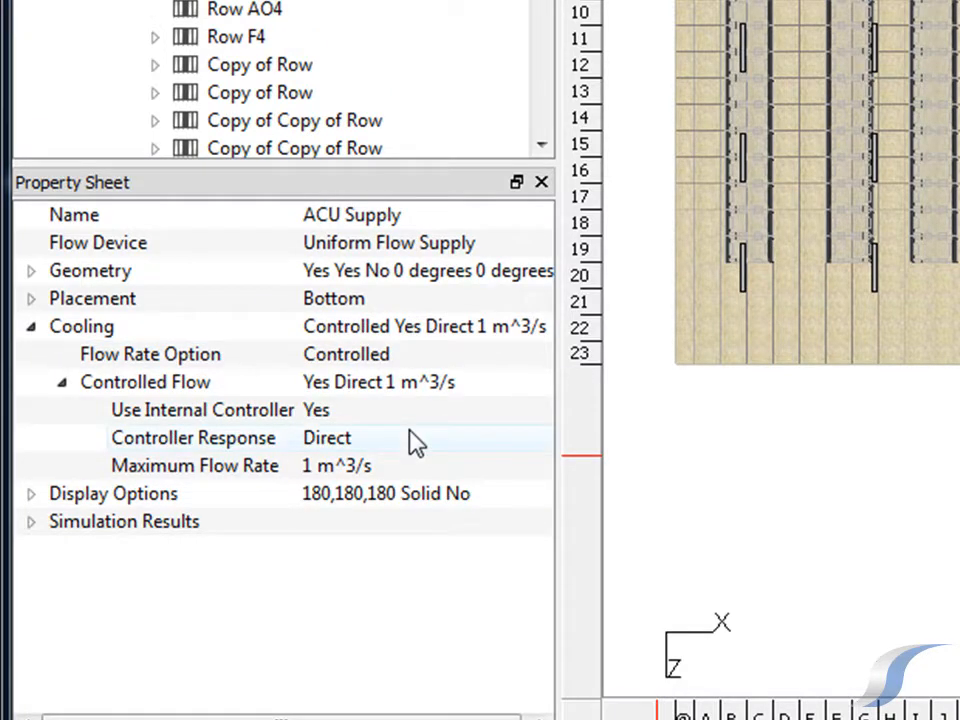
click(414, 435)
click(419, 446)
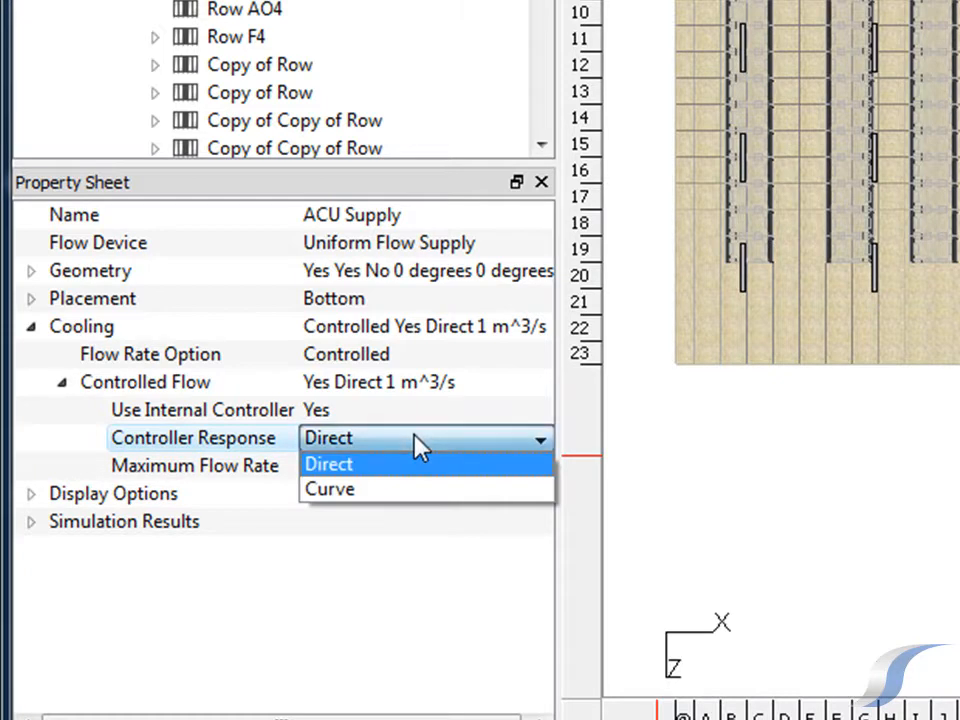
click(419, 446)
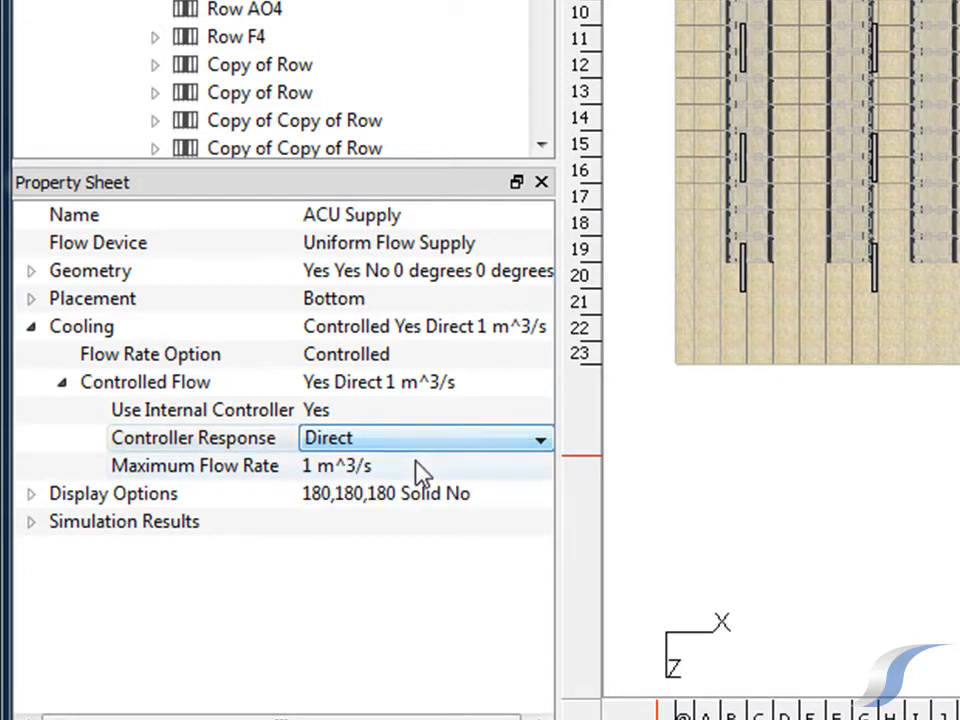
click(417, 466)
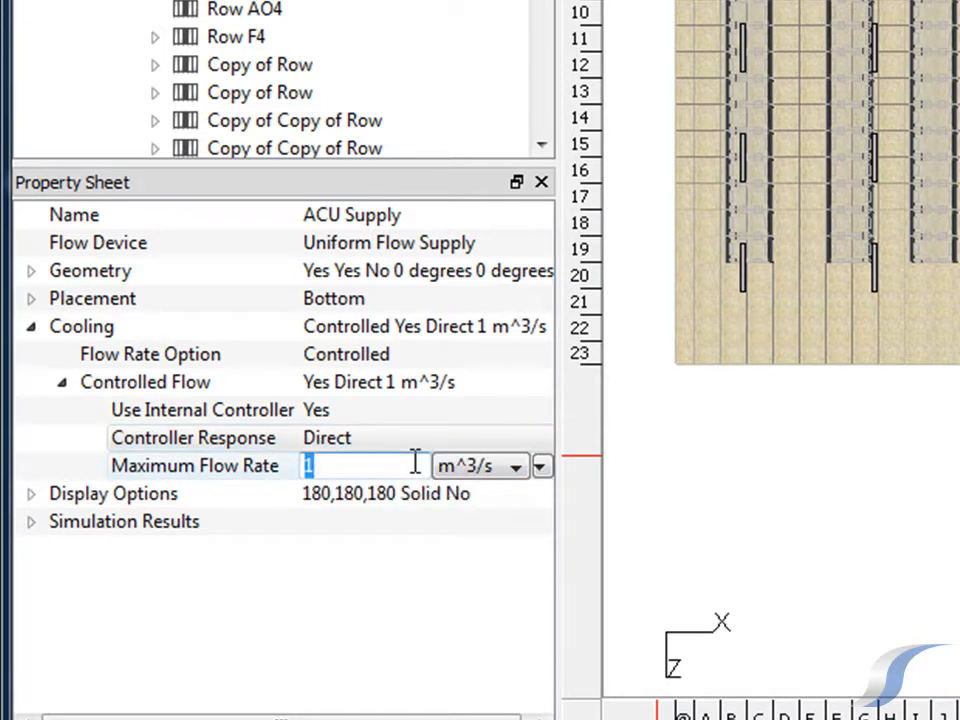
click(414, 578)
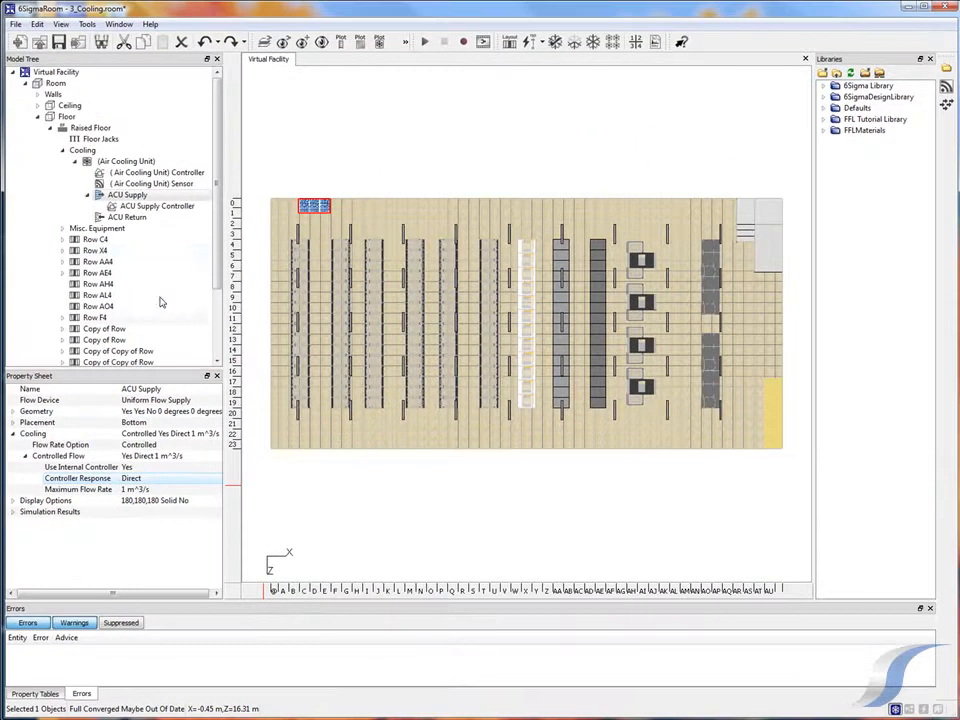
Replace the air cooling unit with the Liebert Hiross Himod L99UA from the 6Sigma Library's Liebert cooling models
click(150, 162)
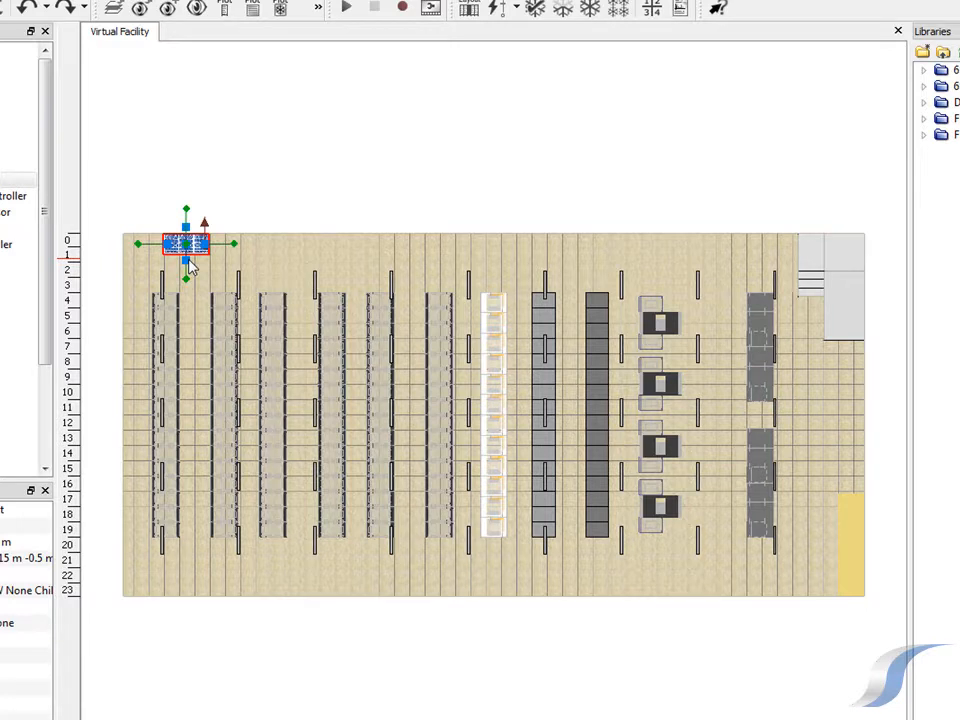
scroll(190, 265, up, 5)
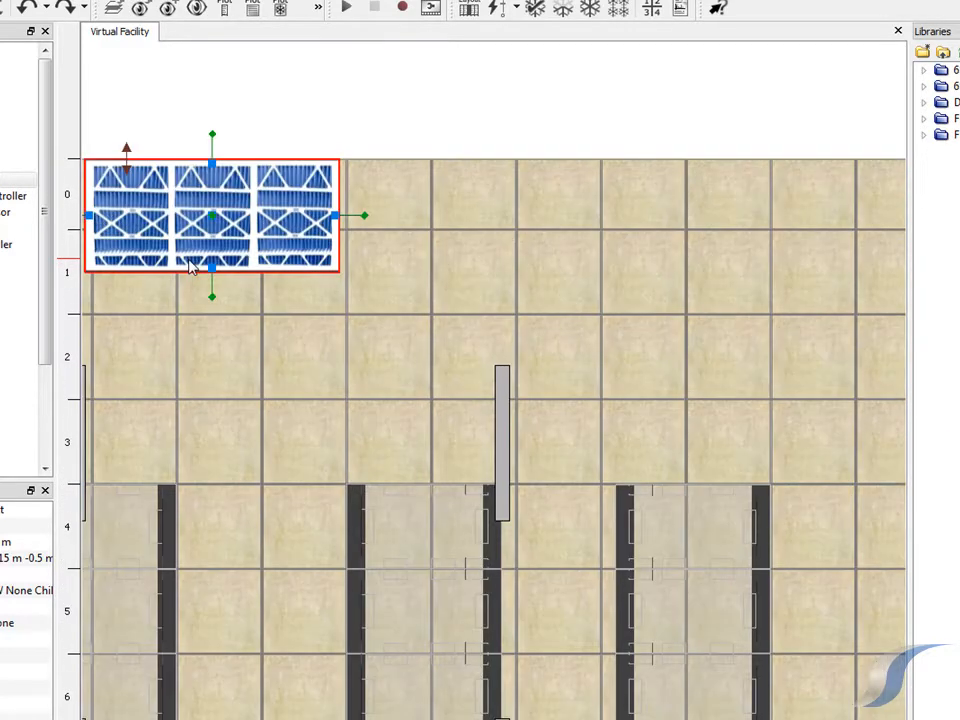
right_click(192, 265)
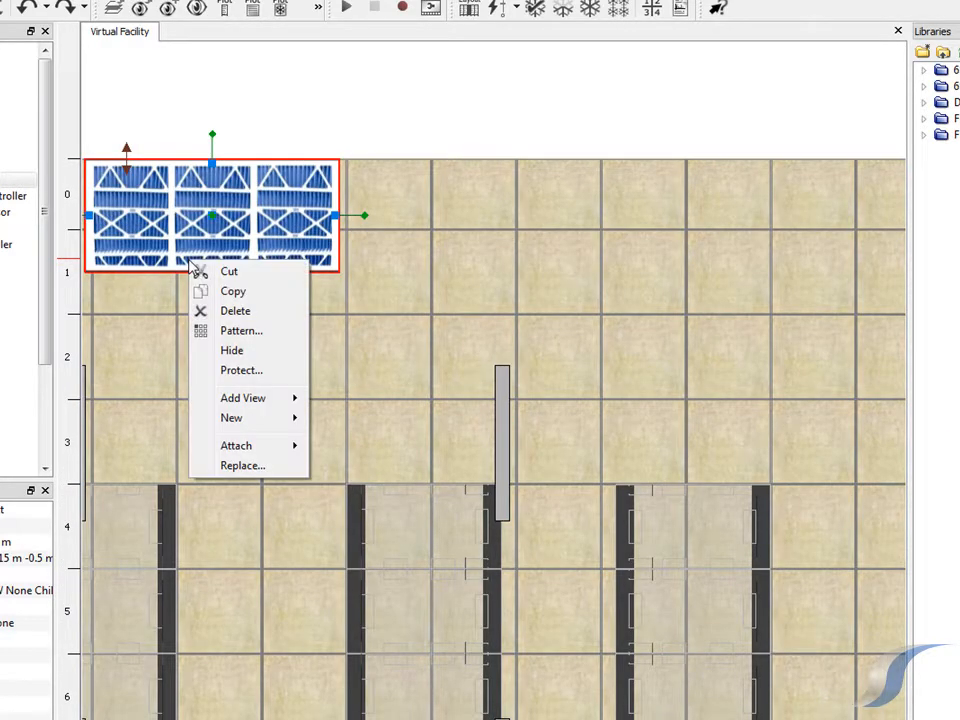
click(240, 470)
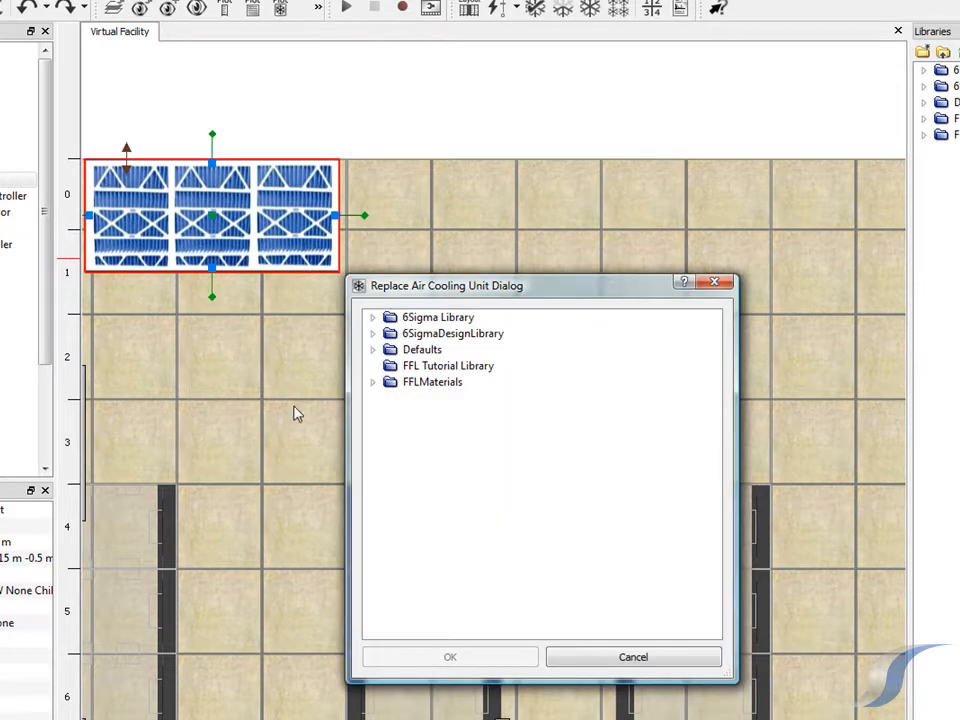
click(372, 317)
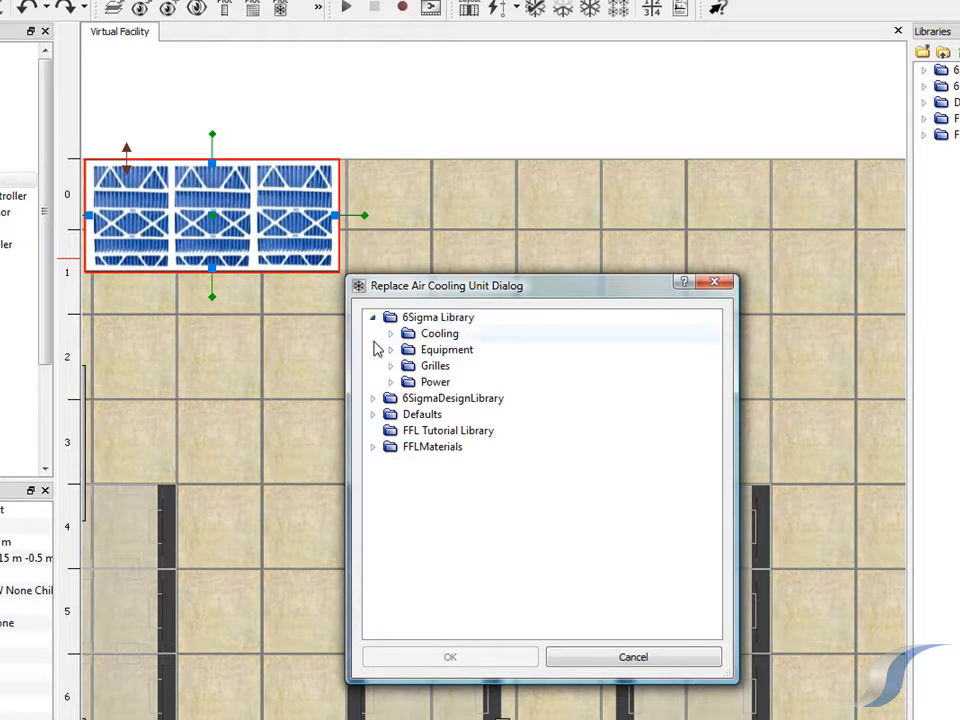
click(389, 335)
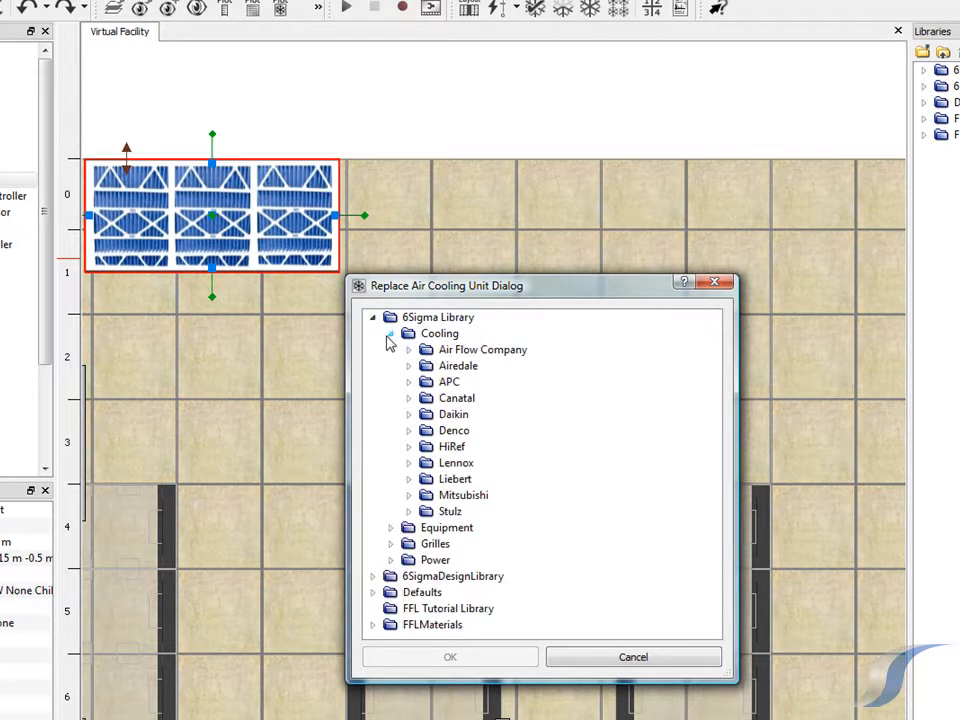
click(408, 481)
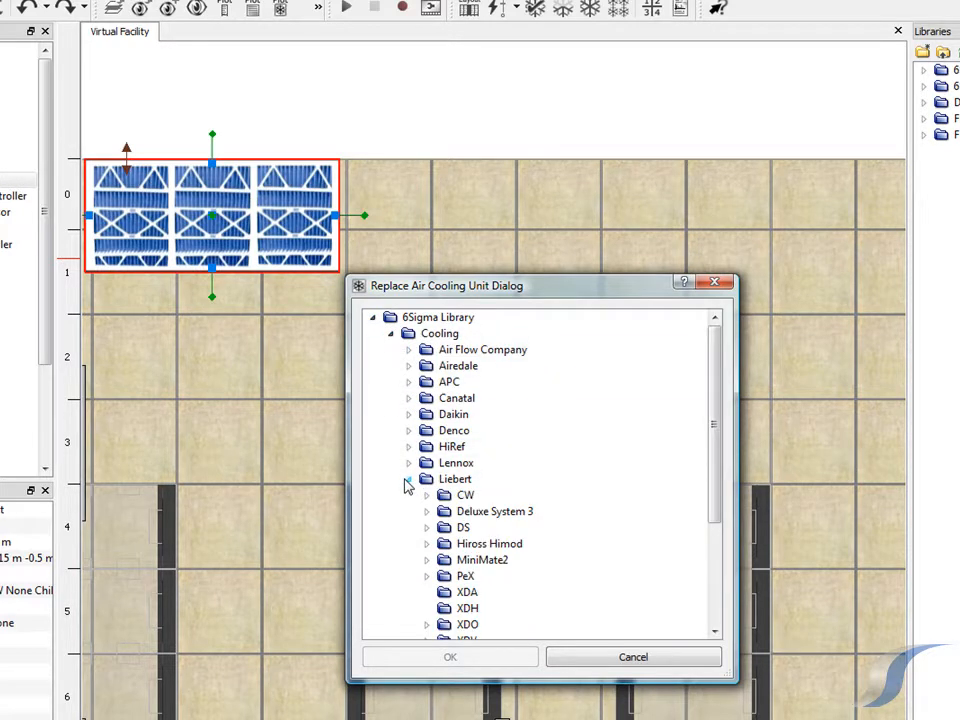
click(427, 544)
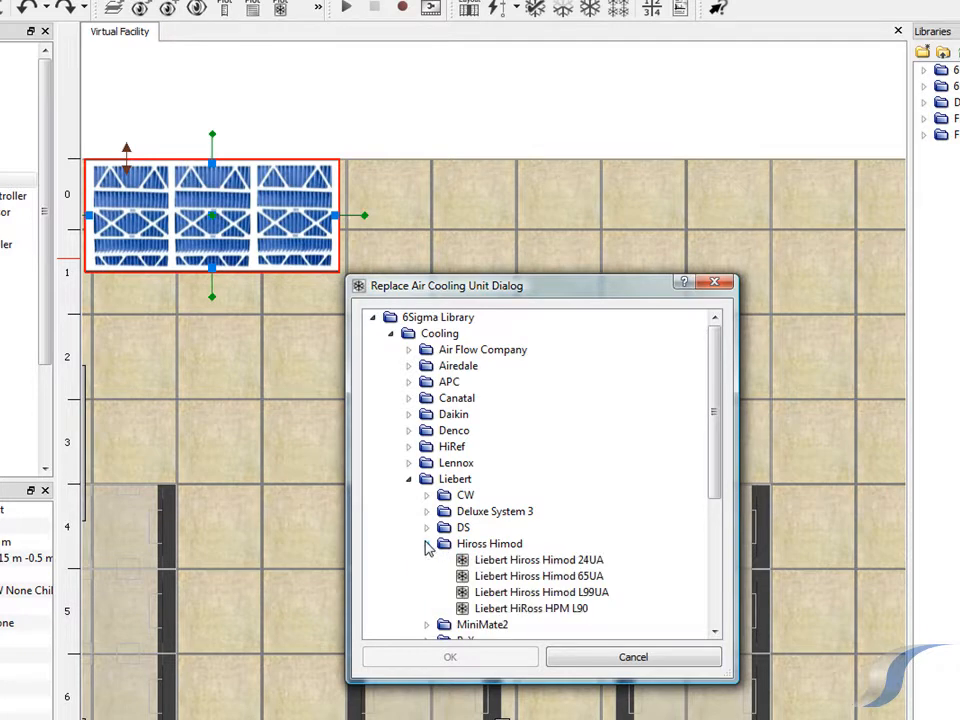
click(491, 594)
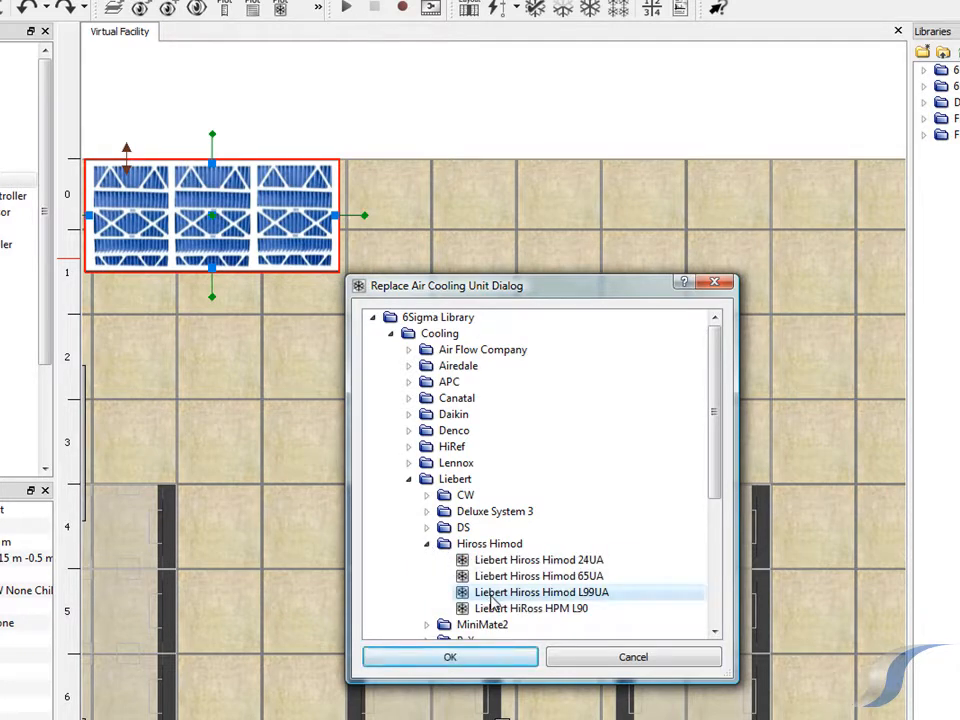
click(493, 662)
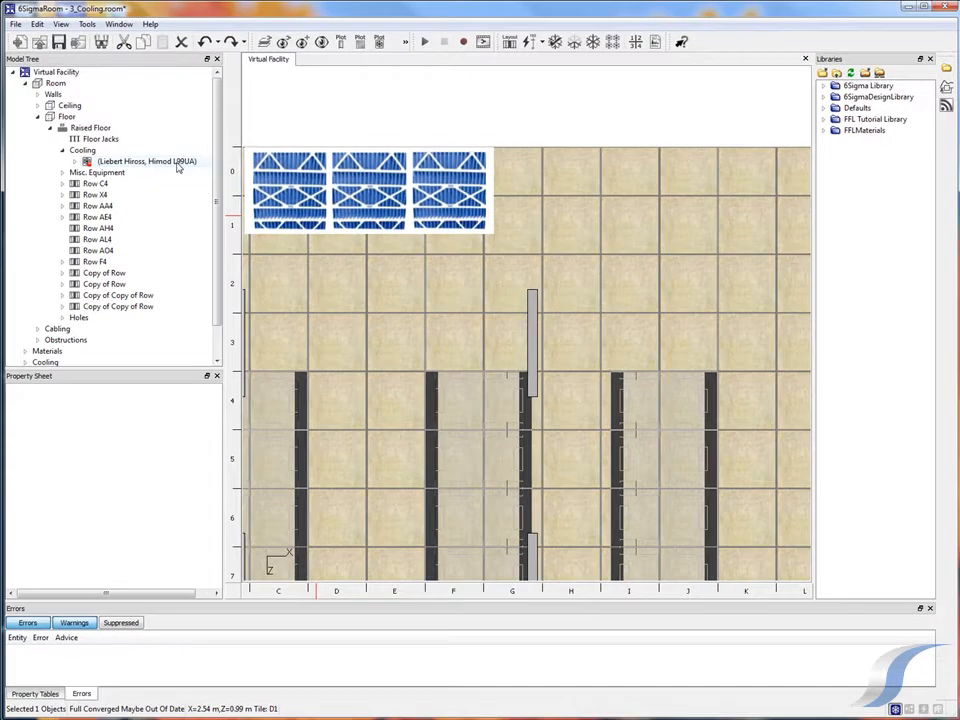
Copy the Liebert Hiross Himod L99UA unit and paste the duplicate into the raised floor's Cooling group
click(177, 163)
right_click(178, 167)
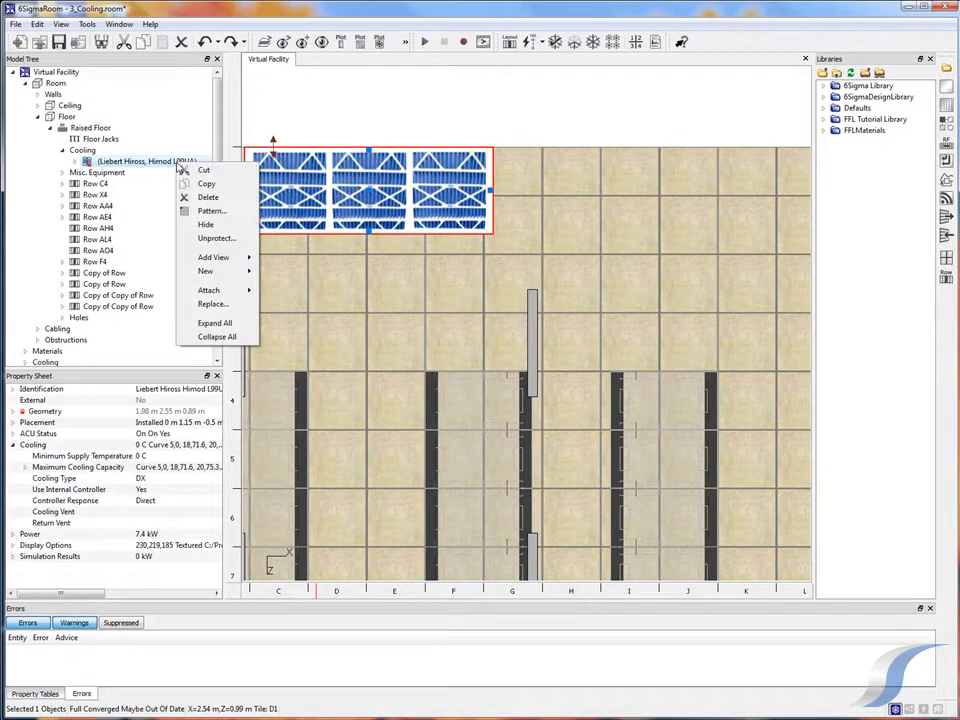
click(198, 187)
click(88, 150)
right_click(90, 150)
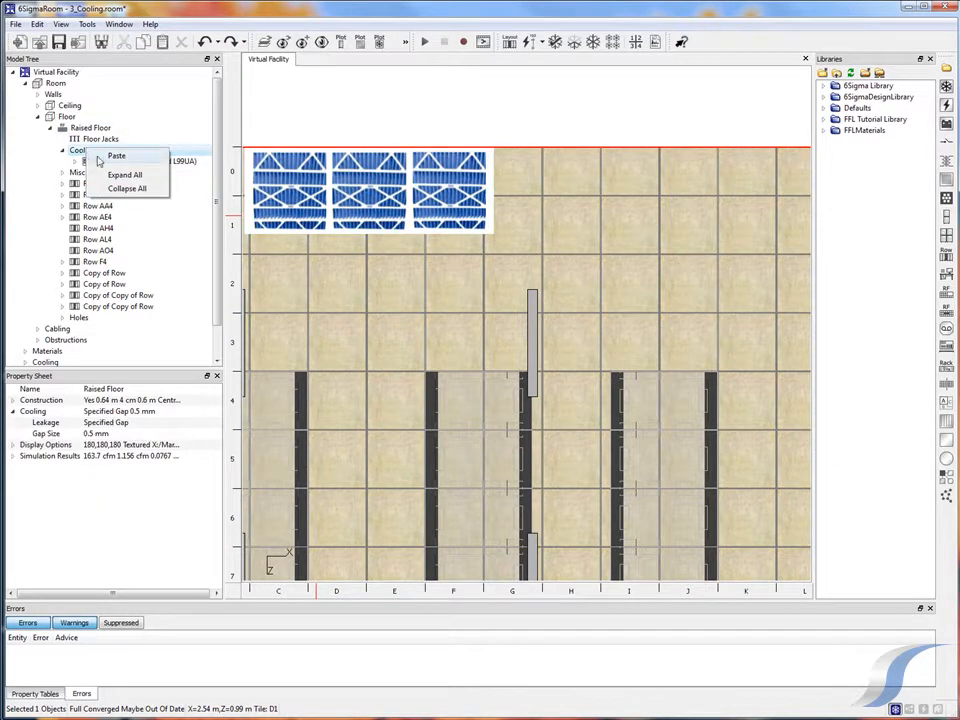
click(117, 157)
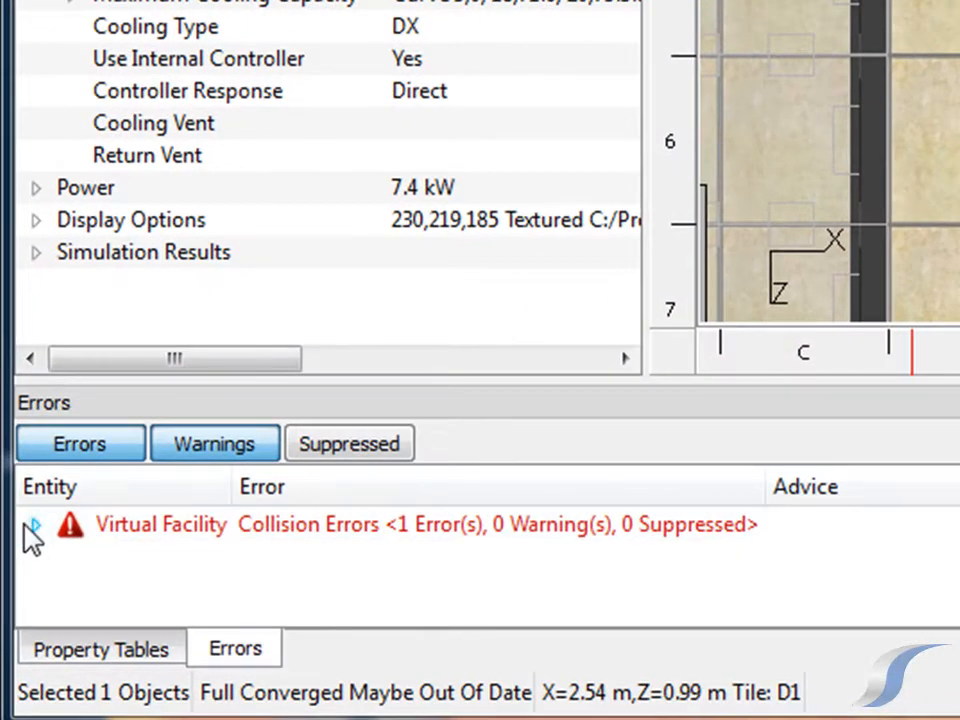
Expand the collision error's details and move the pasted cooling unit 4.25 m along X, away from the original
click(12, 650)
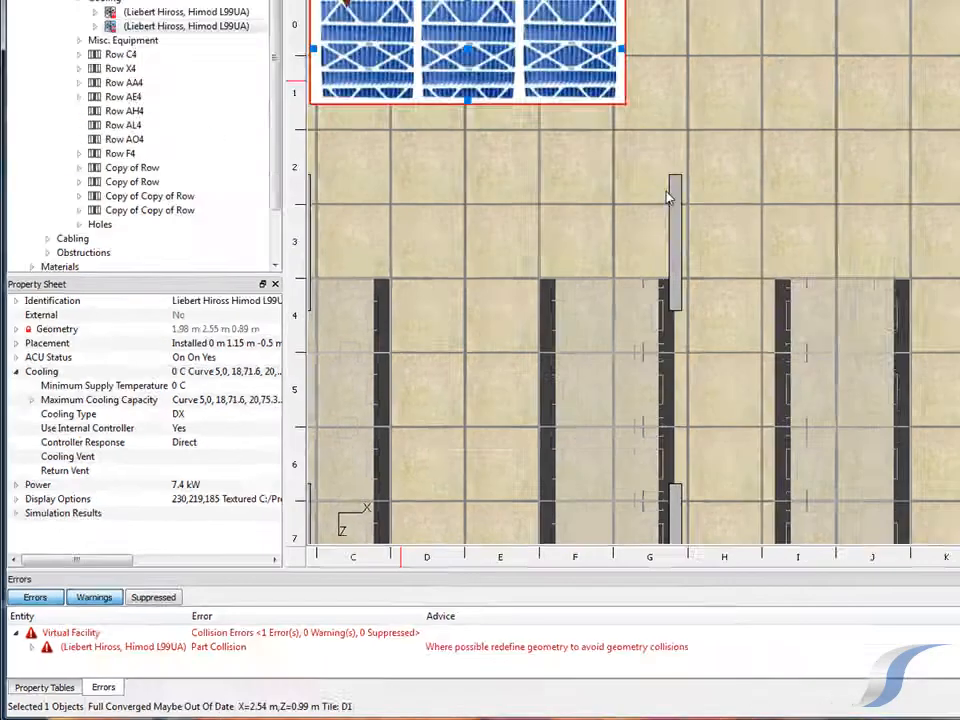
scroll(527, 307, down, 4)
scroll(527, 307, down, 4)
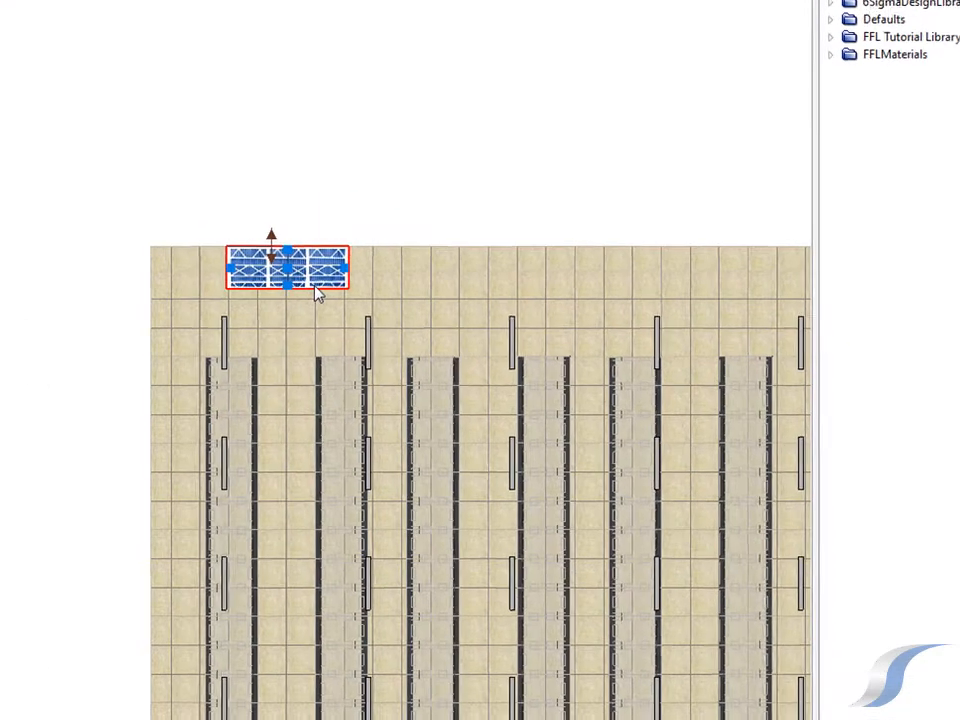
right_click(337, 271)
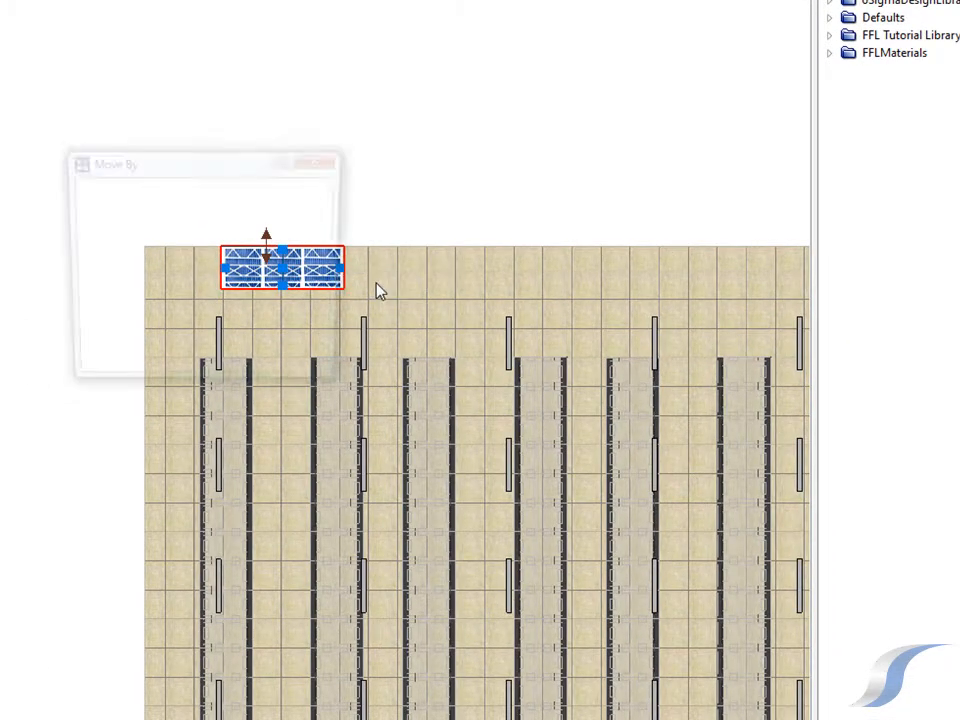
click(378, 286)
click(171, 198)
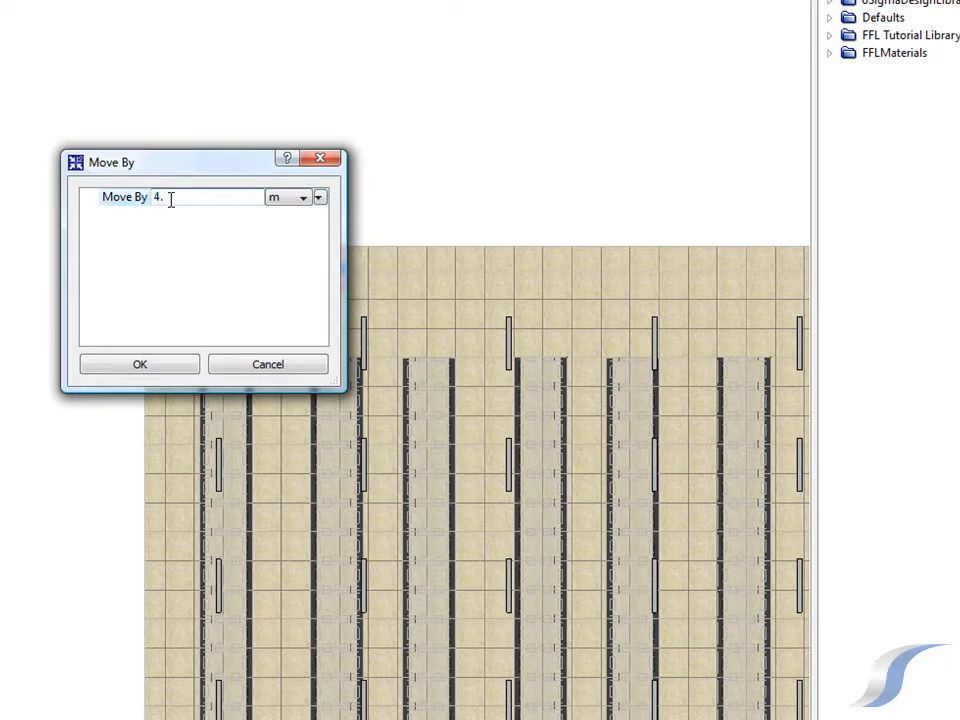
click(176, 364)
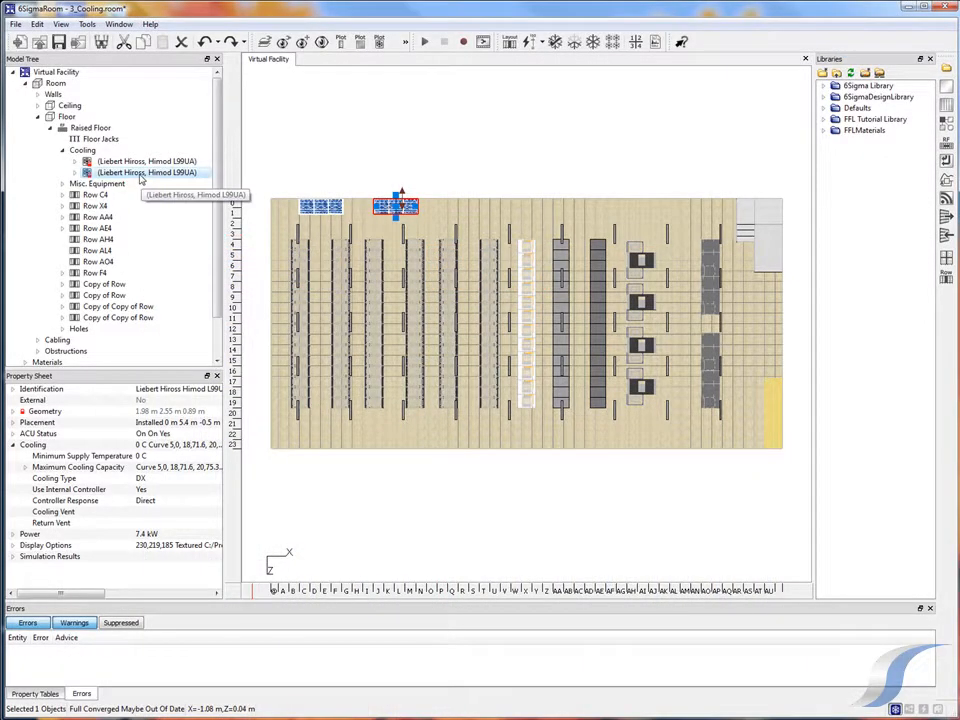
Pattern the second cooling unit along X with a pitch of 6.1 m and 3 units
right_click(143, 175)
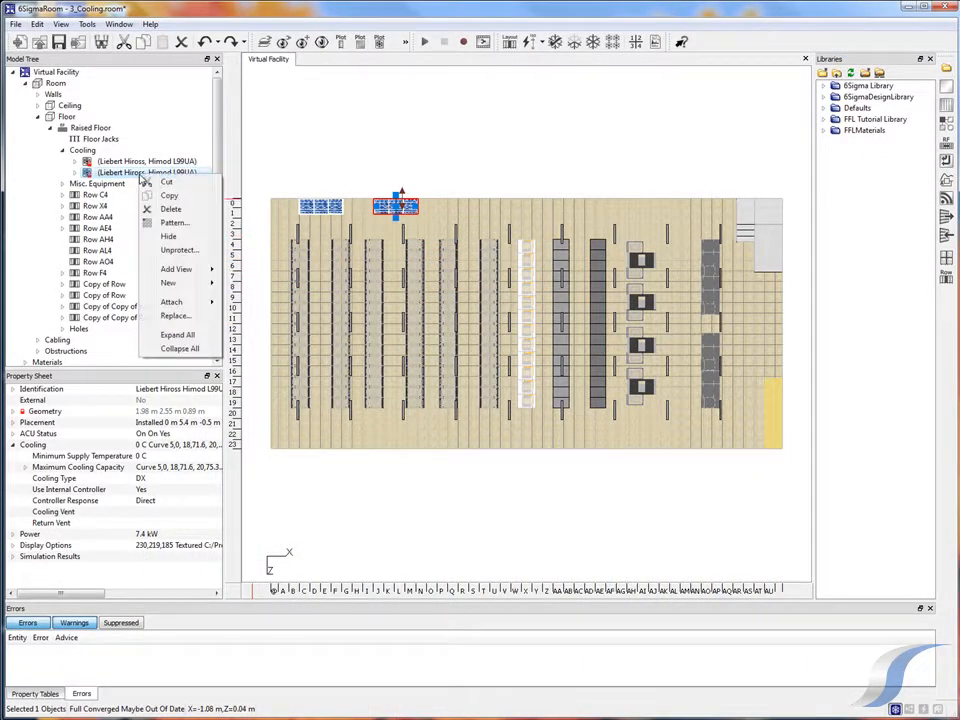
click(172, 223)
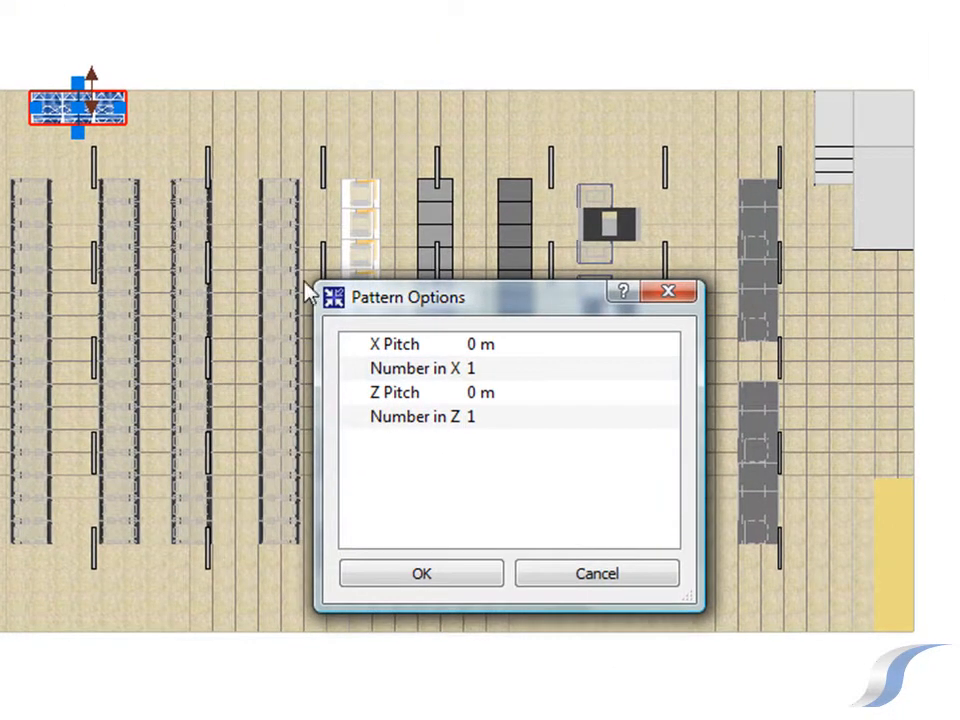
click(512, 347)
text(6.1)
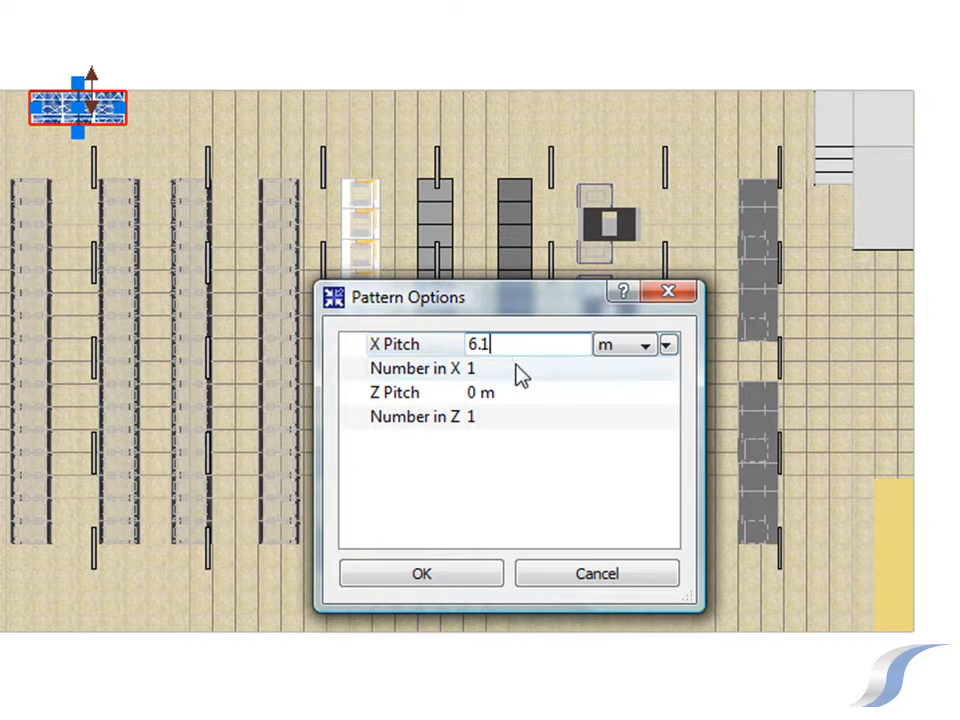
click(515, 366)
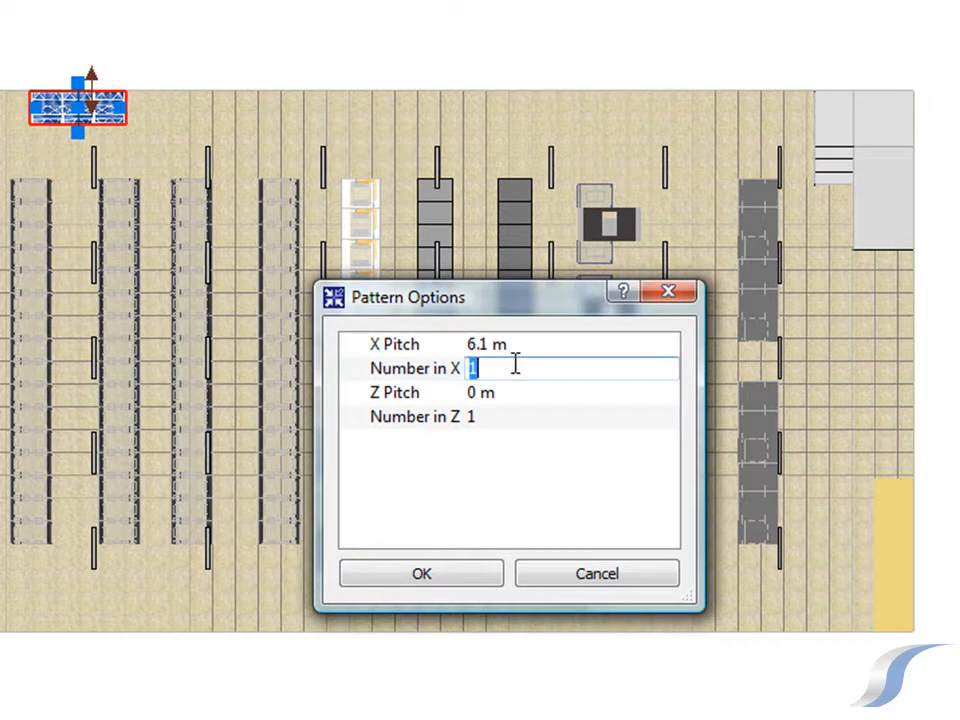
text(3)
click(467, 573)
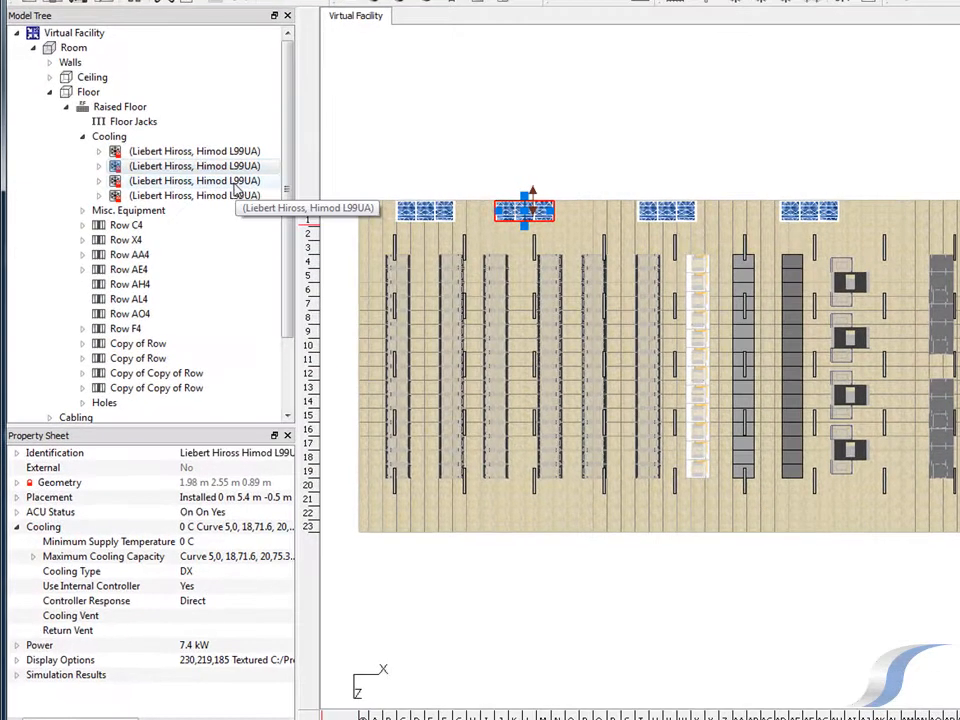
Duplicate the third cooling unit within the raised floor's Cooling group and set the copy's X location to 22.05 m
click(233, 183)
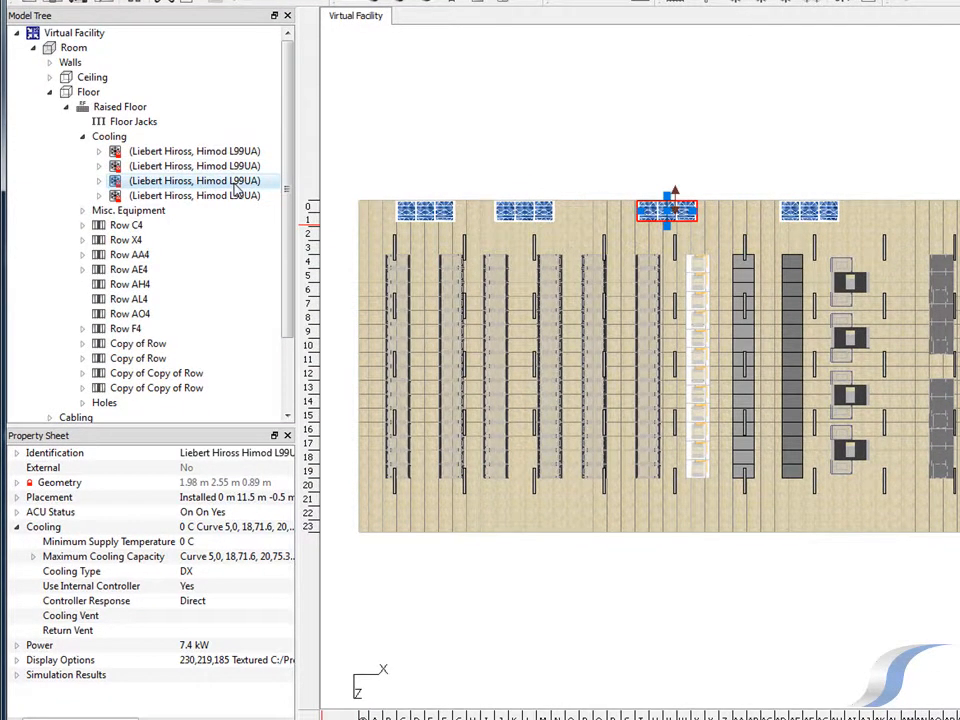
right_click(233, 184)
click(266, 214)
click(110, 107)
right_click(130, 138)
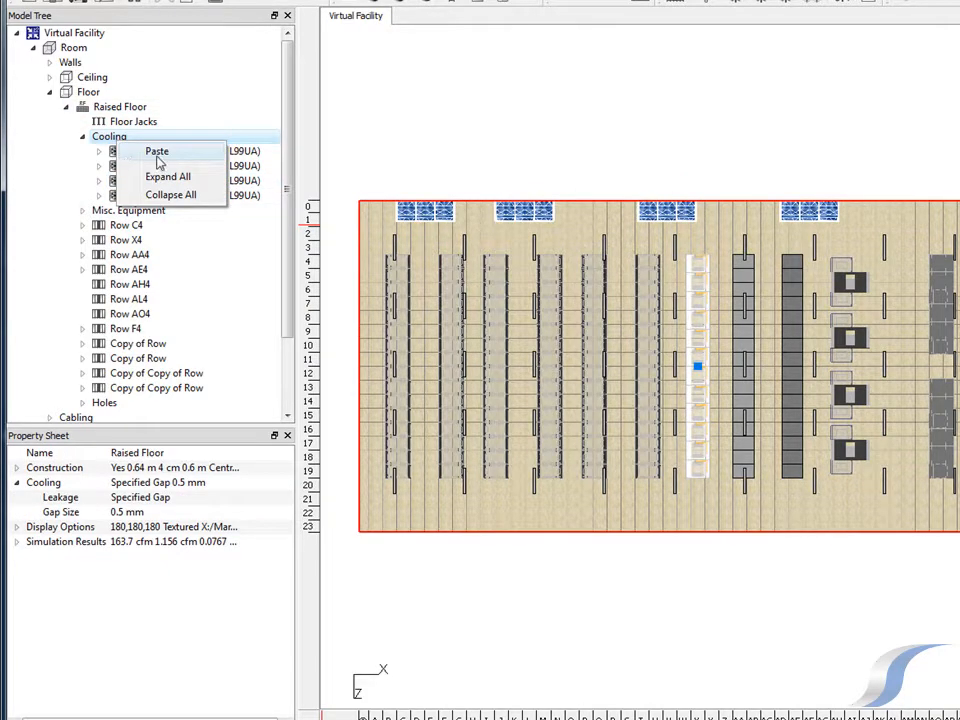
click(157, 152)
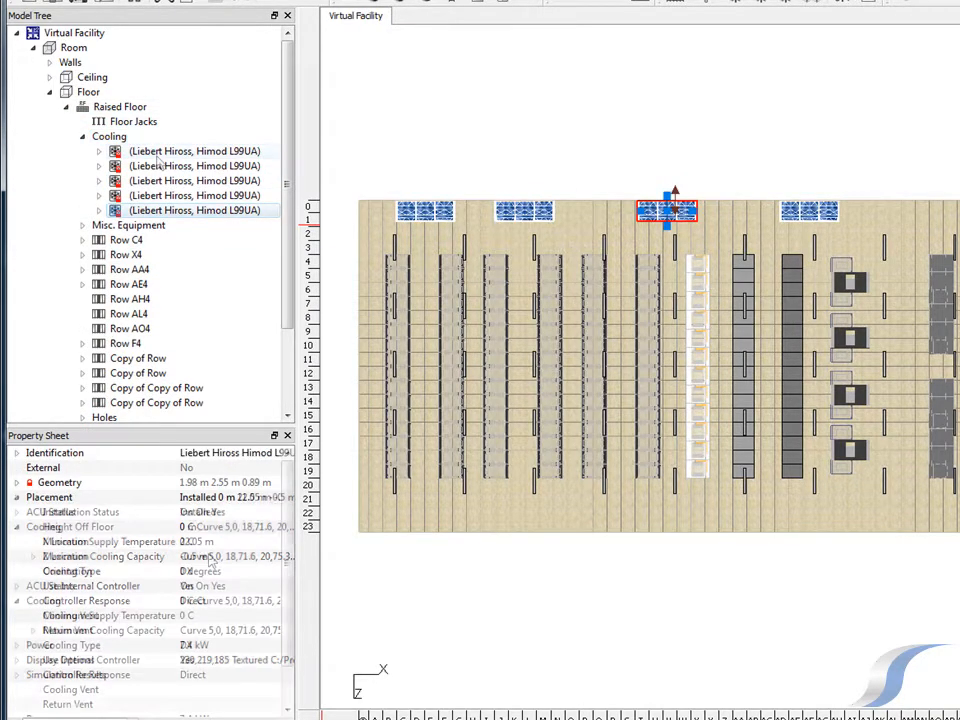
click(205, 557)
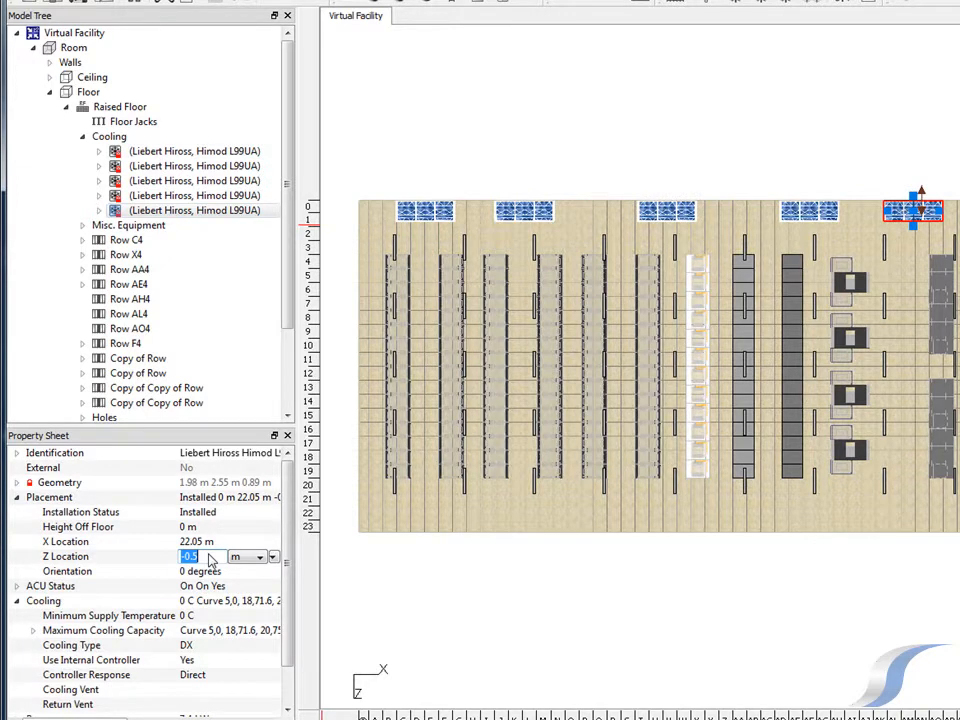
key(Tab)
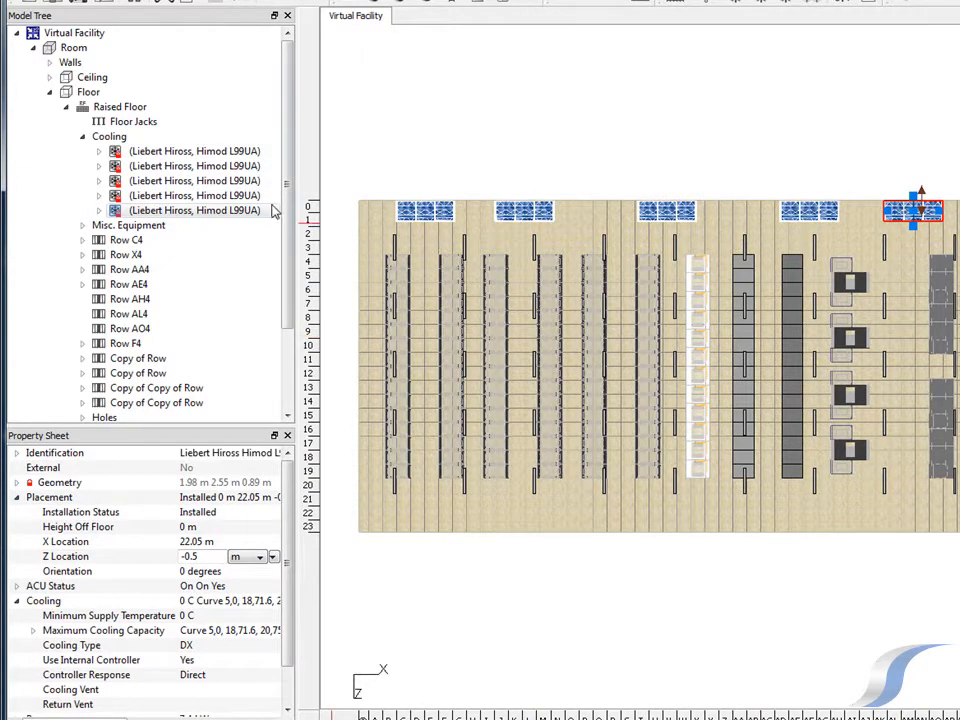
Select all five cooling units, copy them and paste the duplicates into the raised floor's Cooling group
shift+click(243, 196)
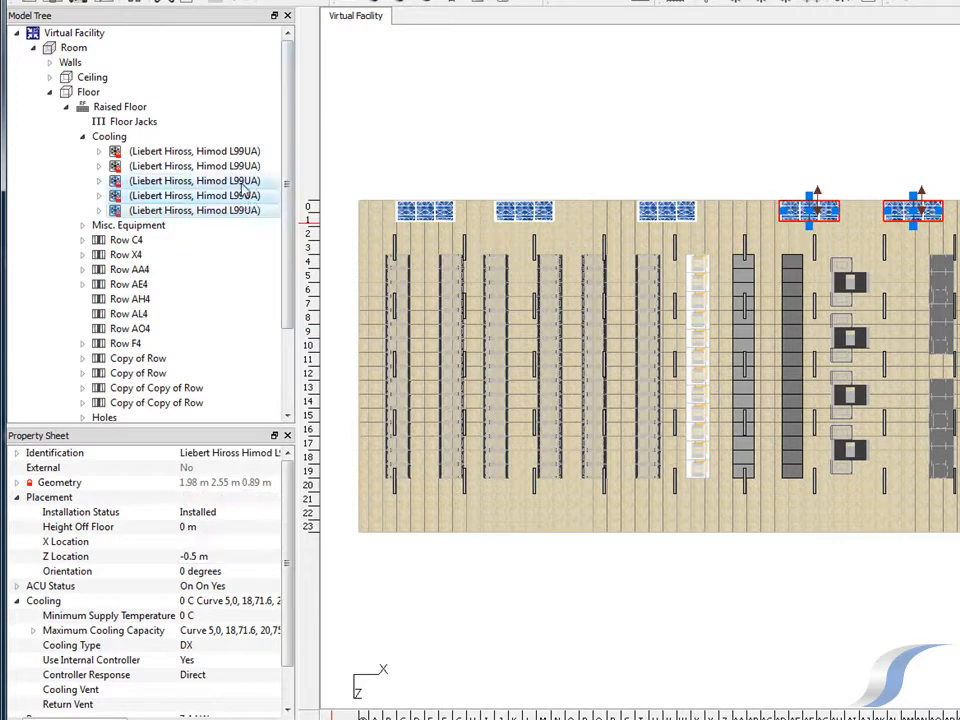
shift+click(243, 182)
shift+click(242, 168)
shift+click(243, 152)
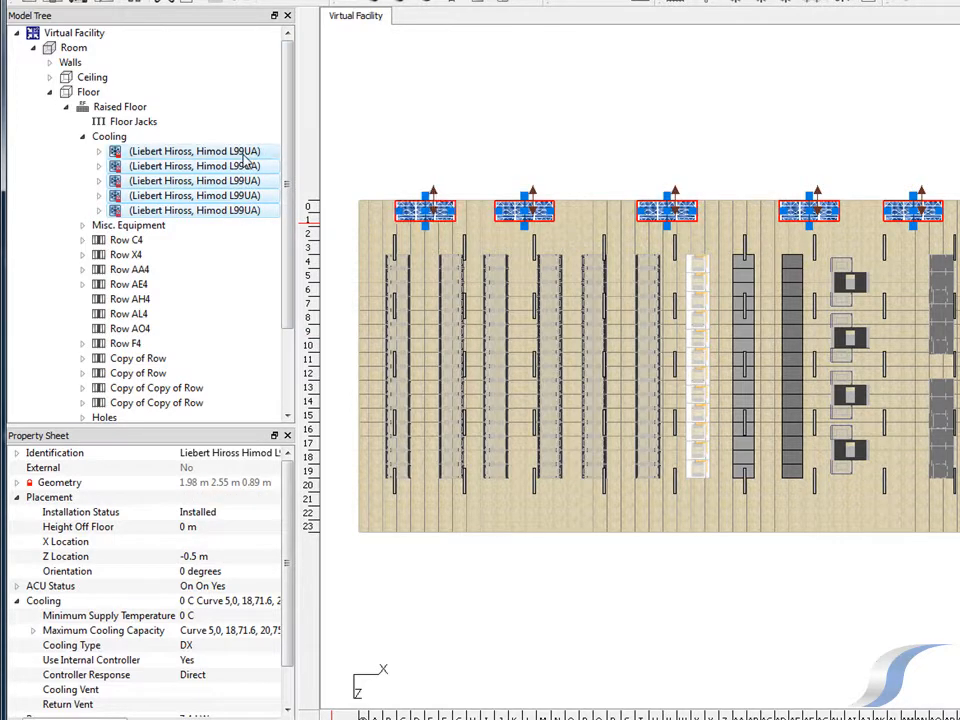
right_click(244, 155)
click(270, 184)
click(120, 106)
right_click(132, 139)
click(145, 148)
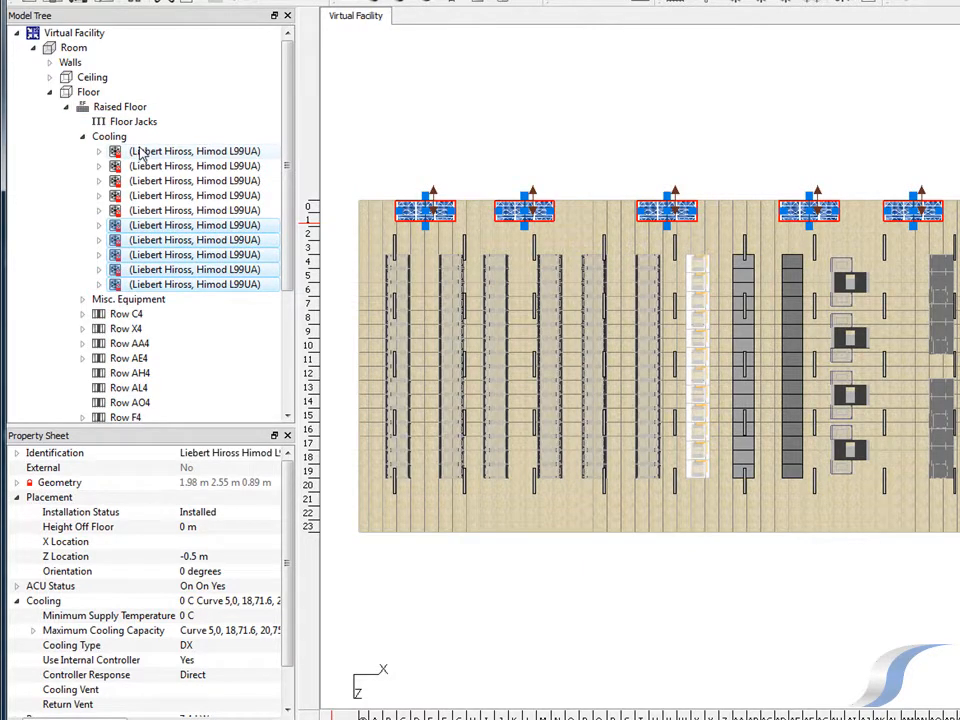
Set the five pasted cooling units' Z location to 13.7 m and their orientation to 180 degrees
click(212, 558)
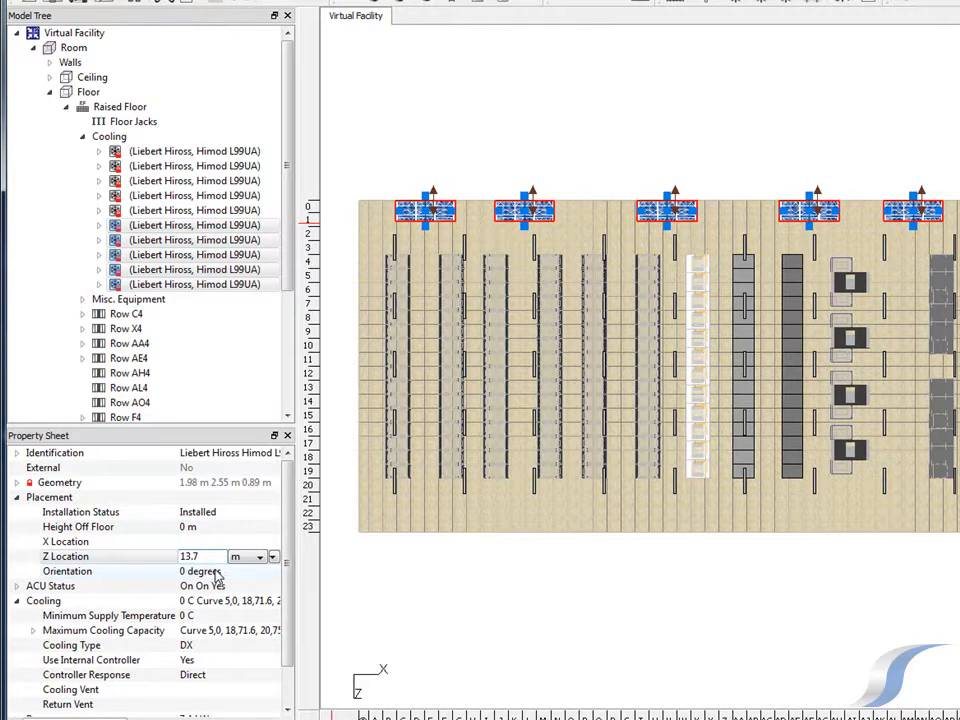
click(215, 571)
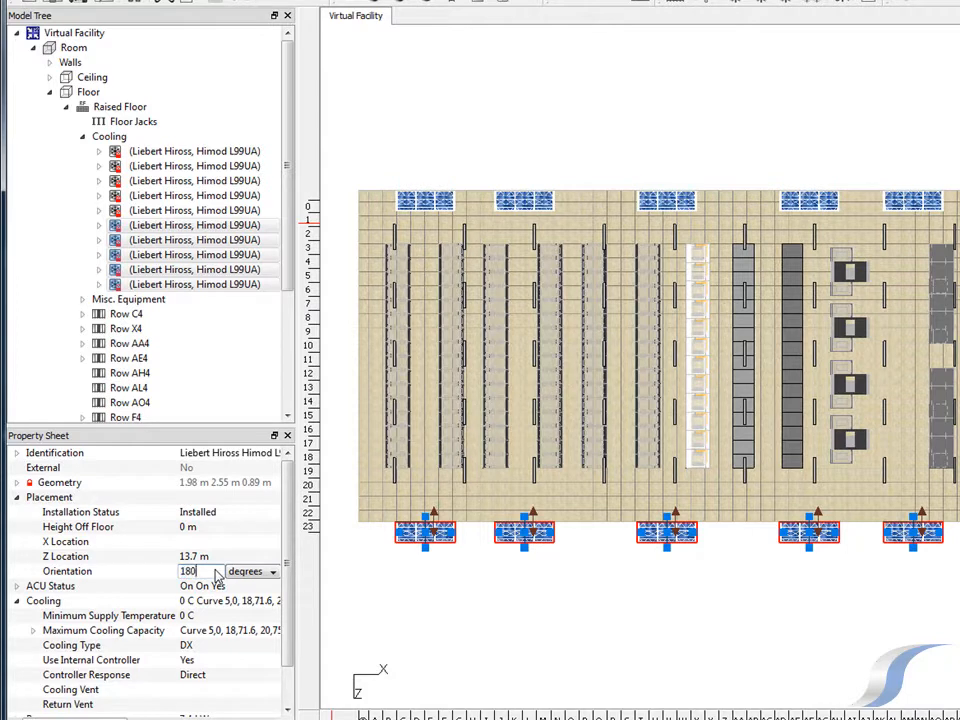
click(222, 560)
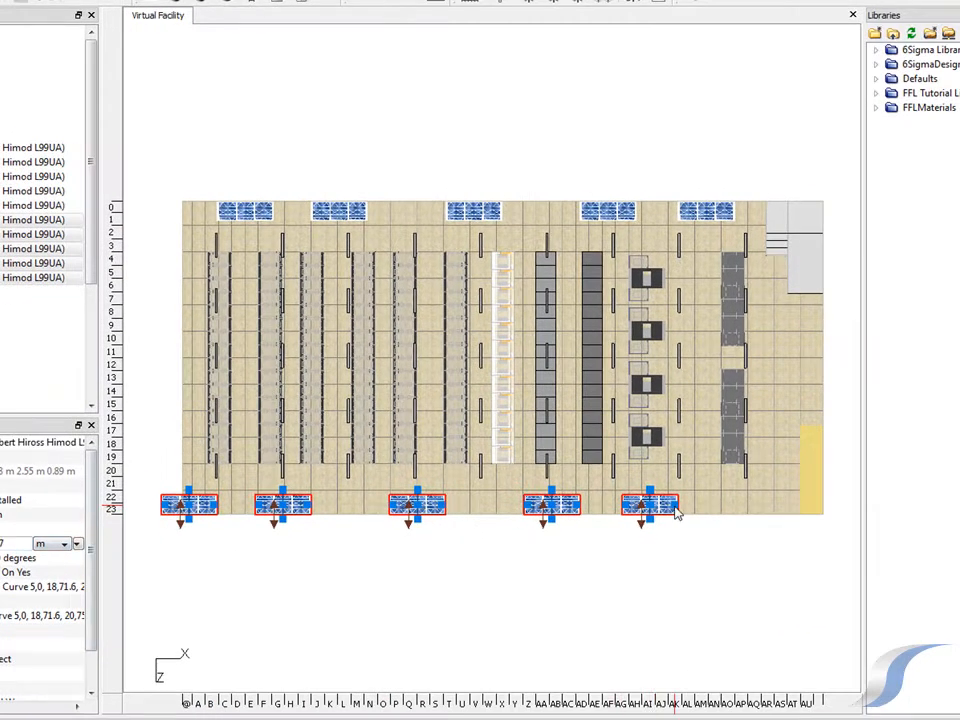
Move the five selected cooling units along the lower wall by 2.55 m and deselect them
right_click(885, 519)
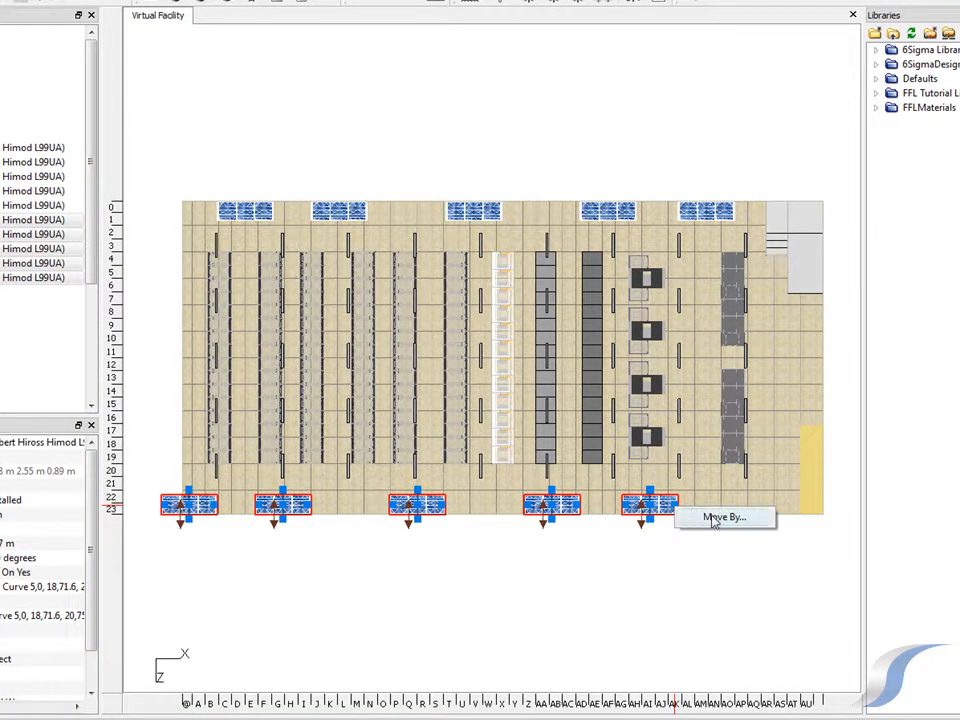
click(720, 517)
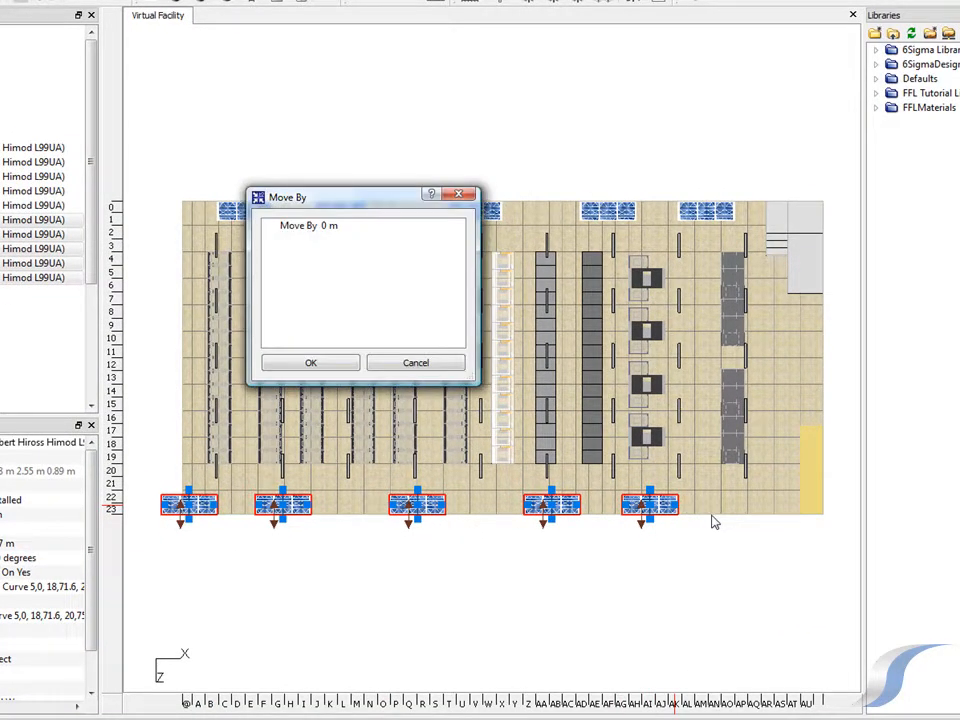
click(345, 227)
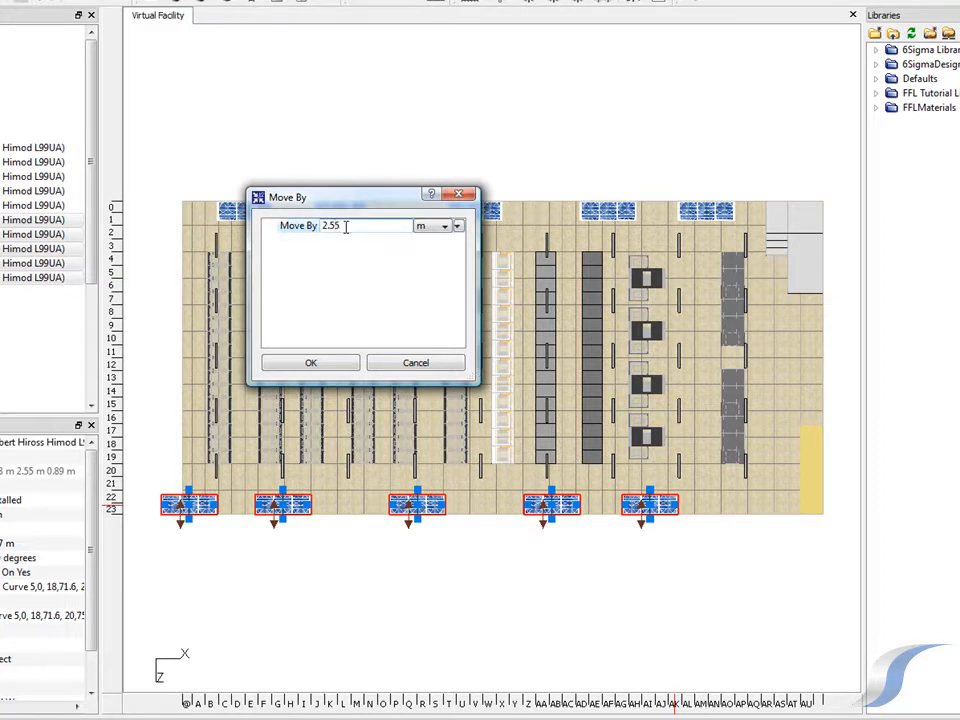
click(343, 366)
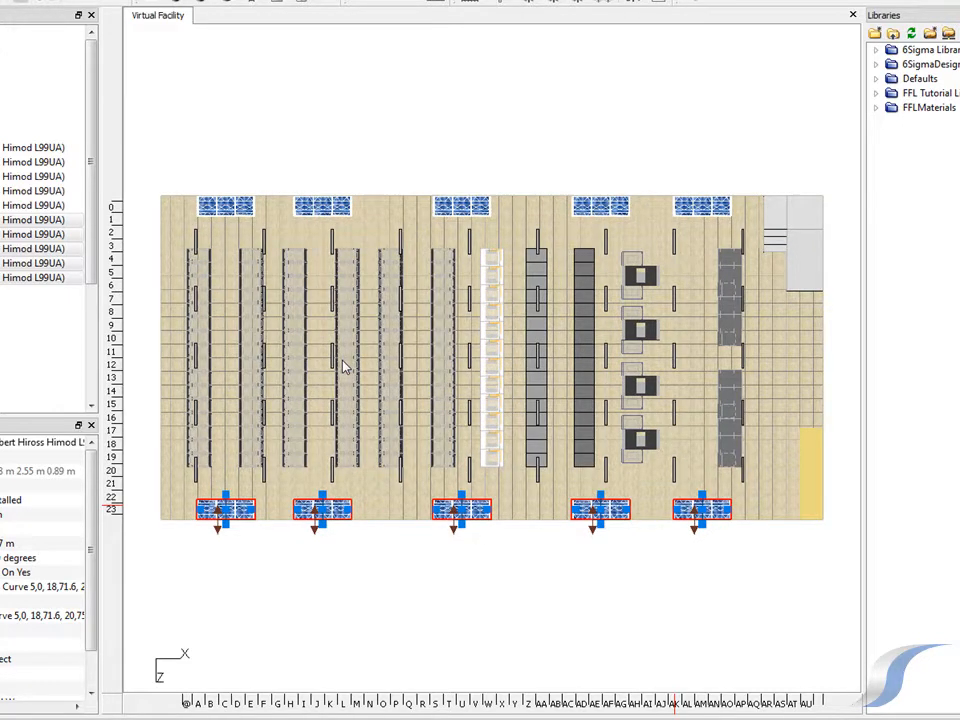
click(343, 560)
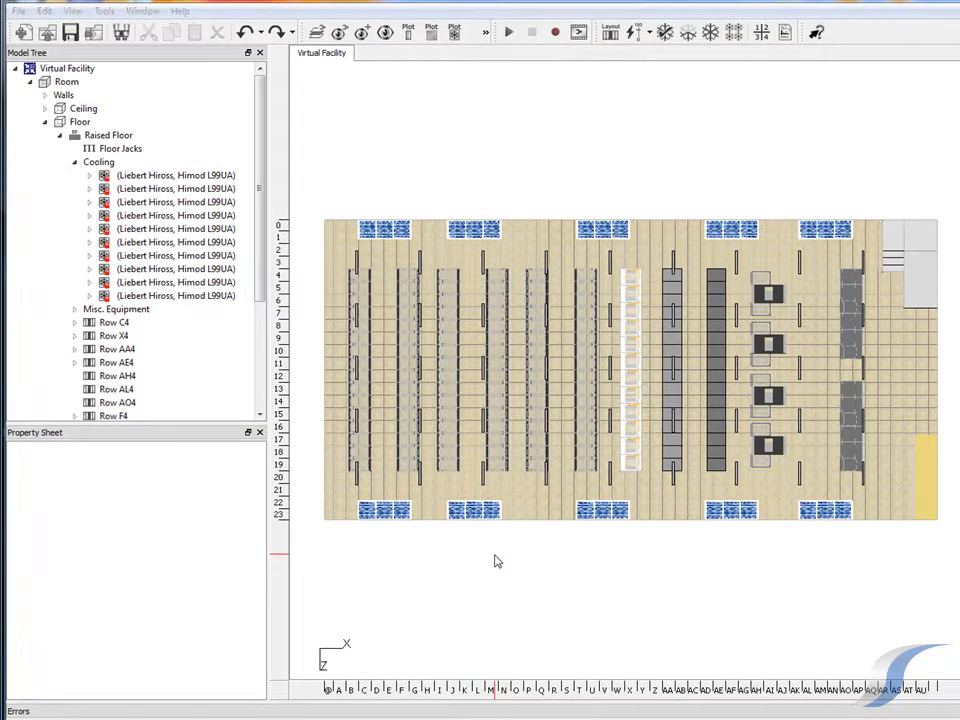
Add a Room Summary view and examine its cooling, heat load, airflow, temperature and energy efficiency entries
click(70, 14)
mouse_move(91, 33)
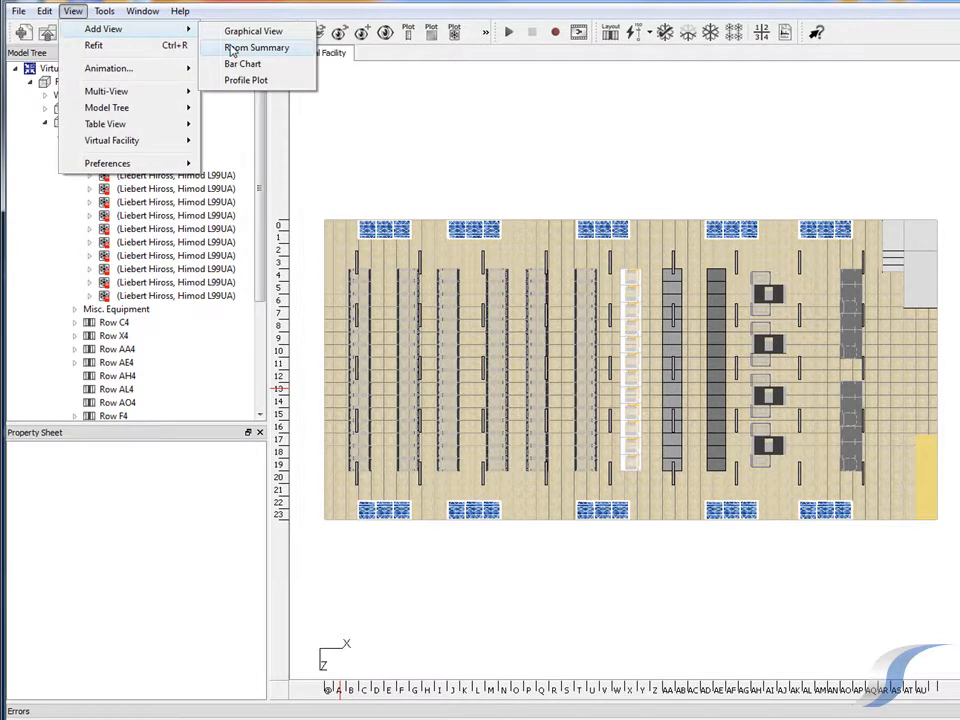
click(231, 48)
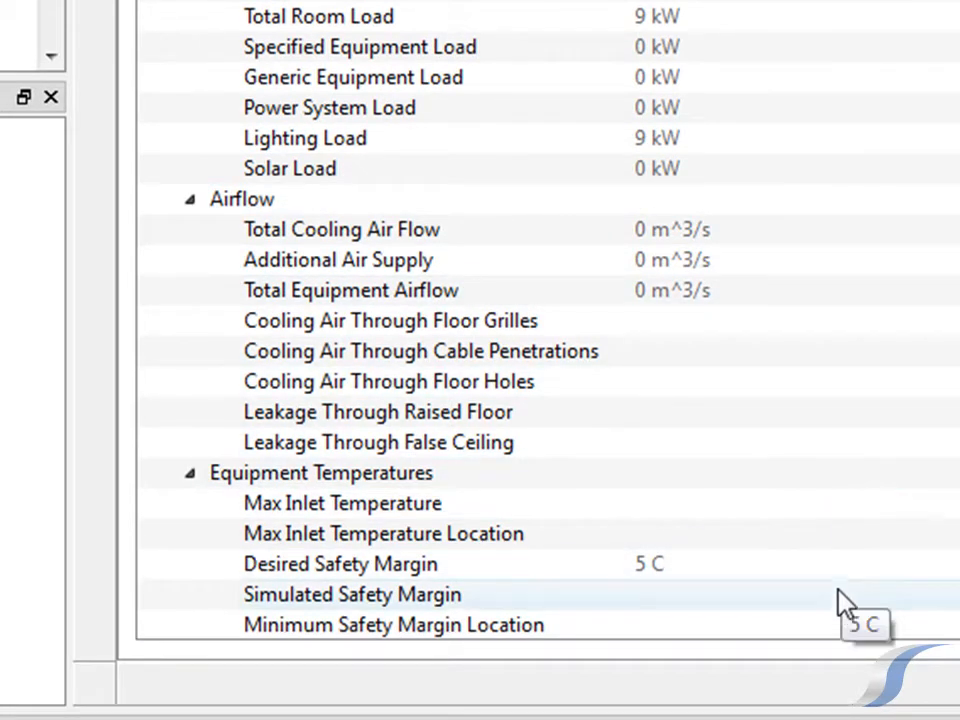
scroll(845, 612, down, 1)
scroll(845, 612, down, 2)
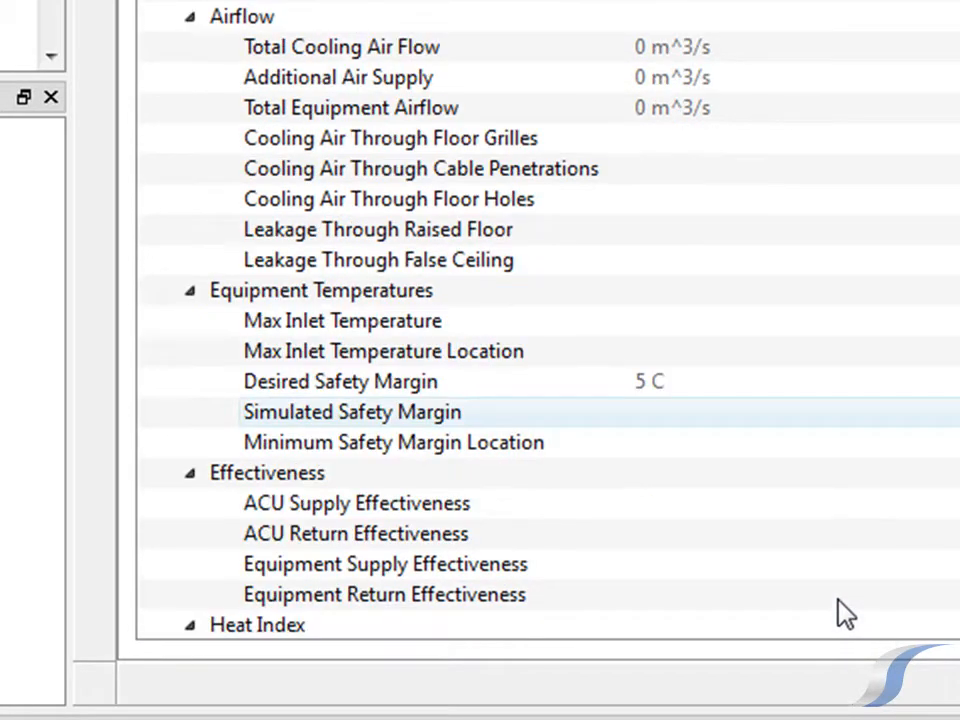
scroll(845, 612, down, 5)
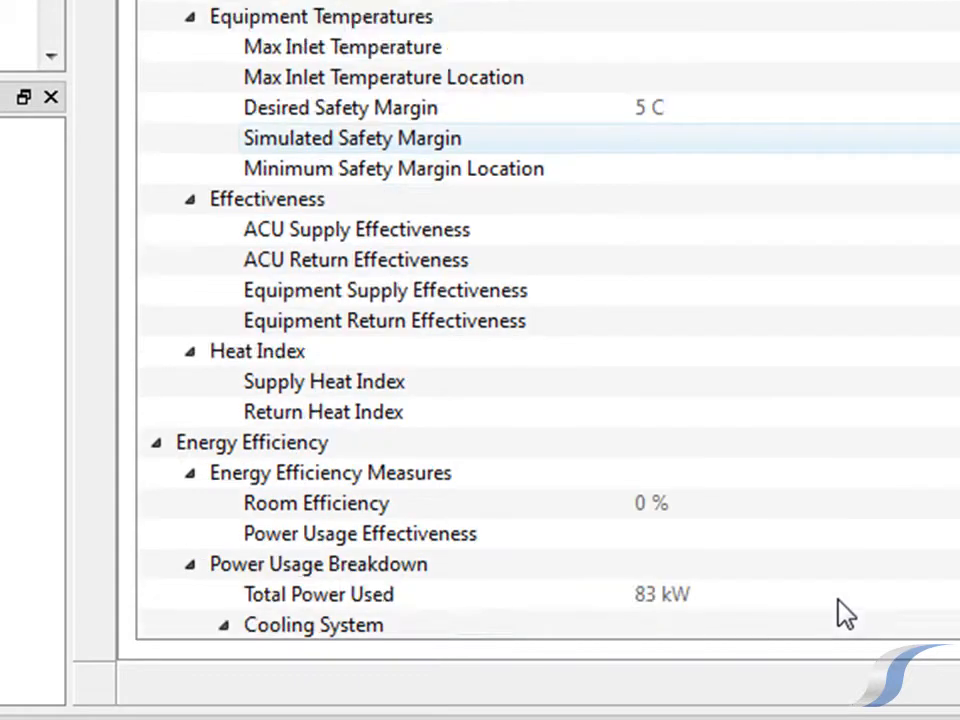
scroll(845, 612, down, 6)
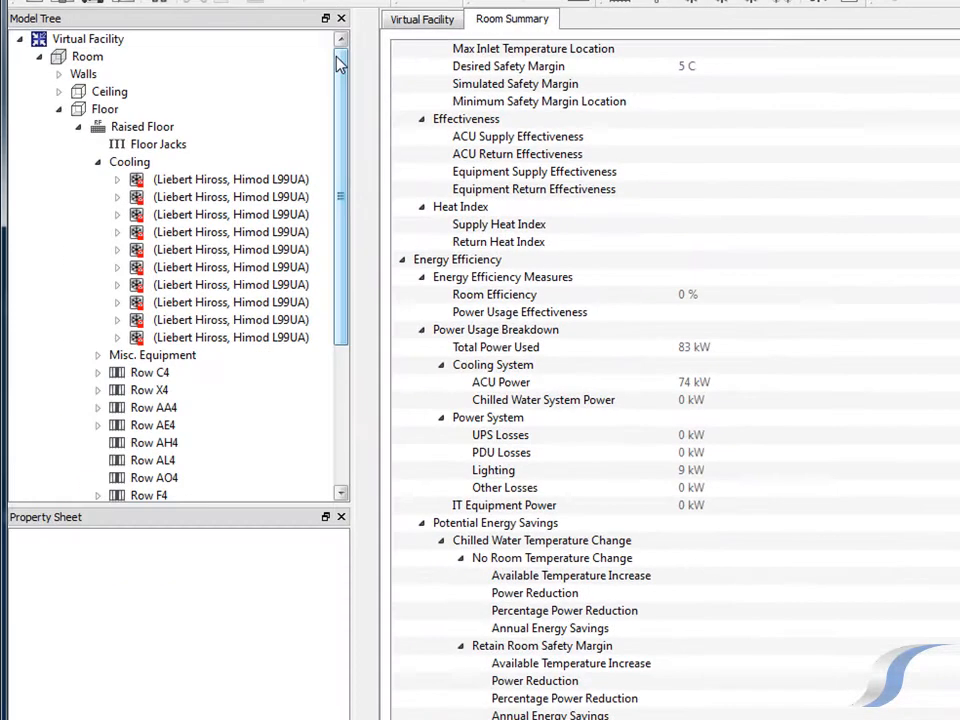
Activate Effectiveness Indices under the additional analysis settings of the Cooling Solution Control
drag(257, 78, 250, 293)
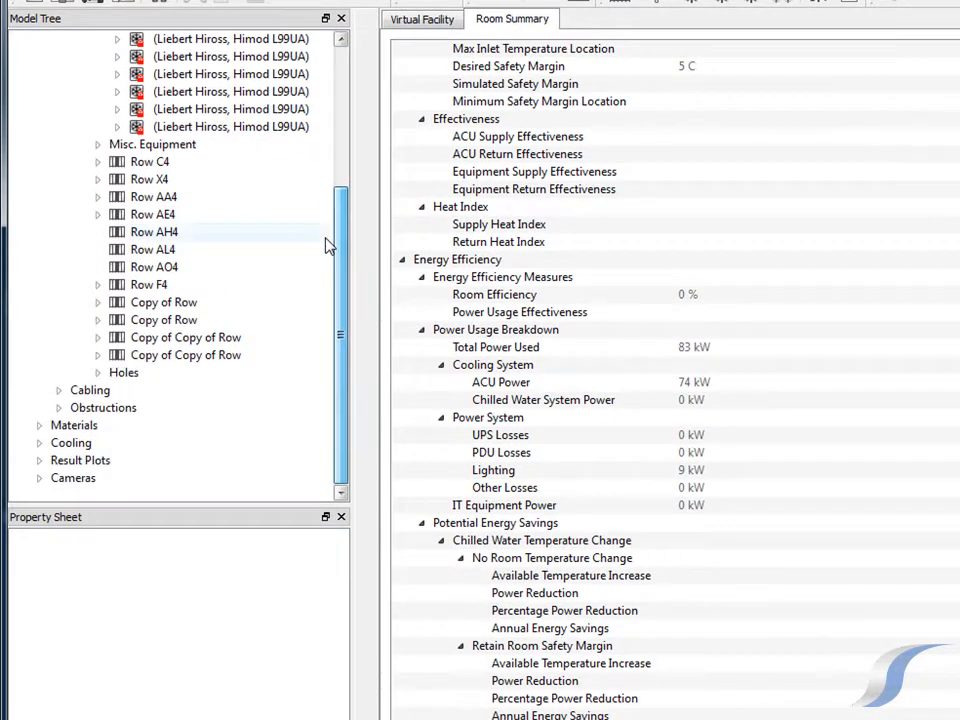
click(40, 443)
click(125, 480)
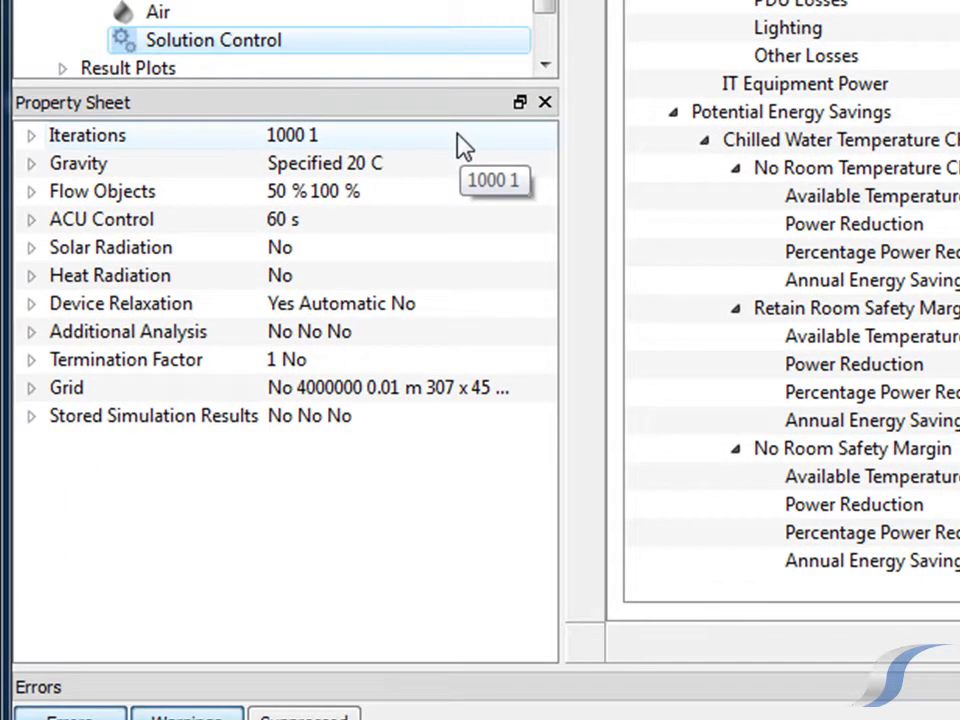
click(38, 331)
click(64, 361)
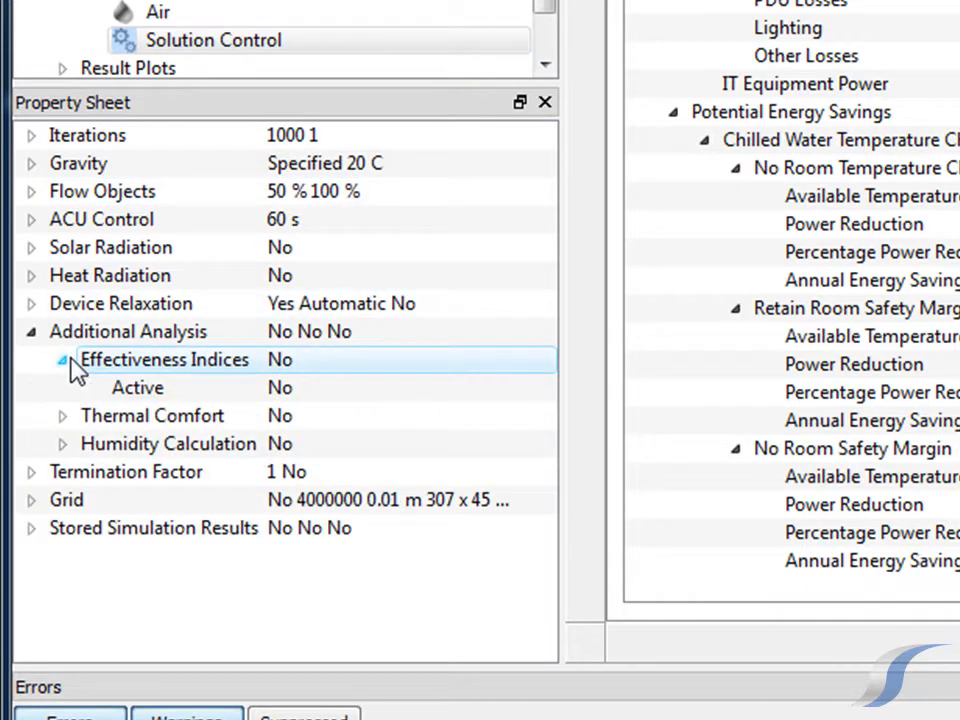
click(310, 396)
click(322, 413)
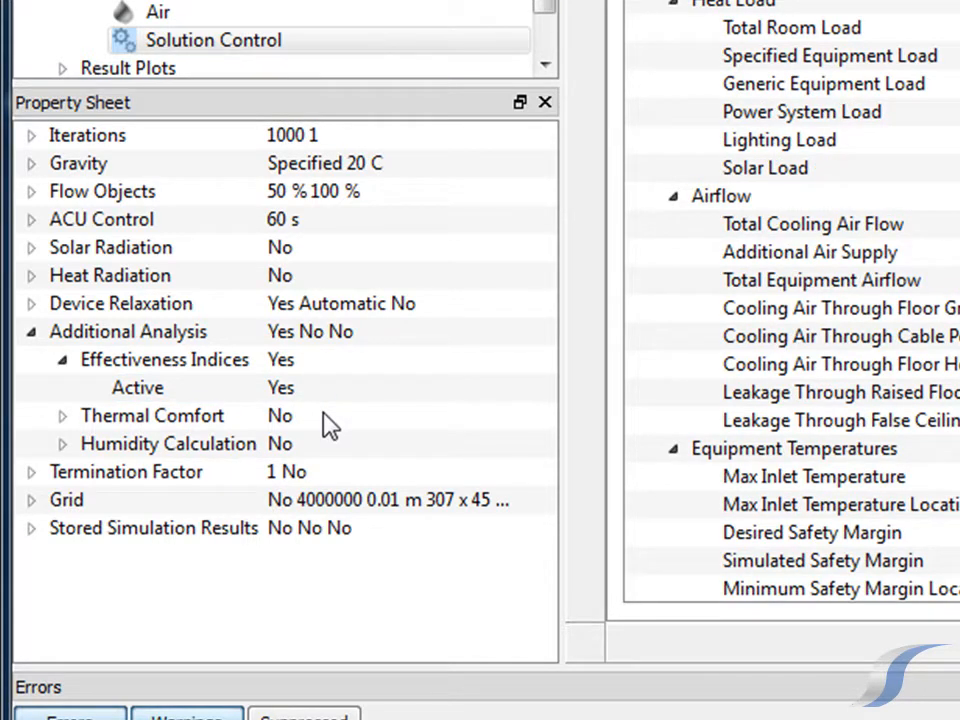
Set the Effectiveness Indices' Active option back to No
click(326, 394)
click(326, 394)
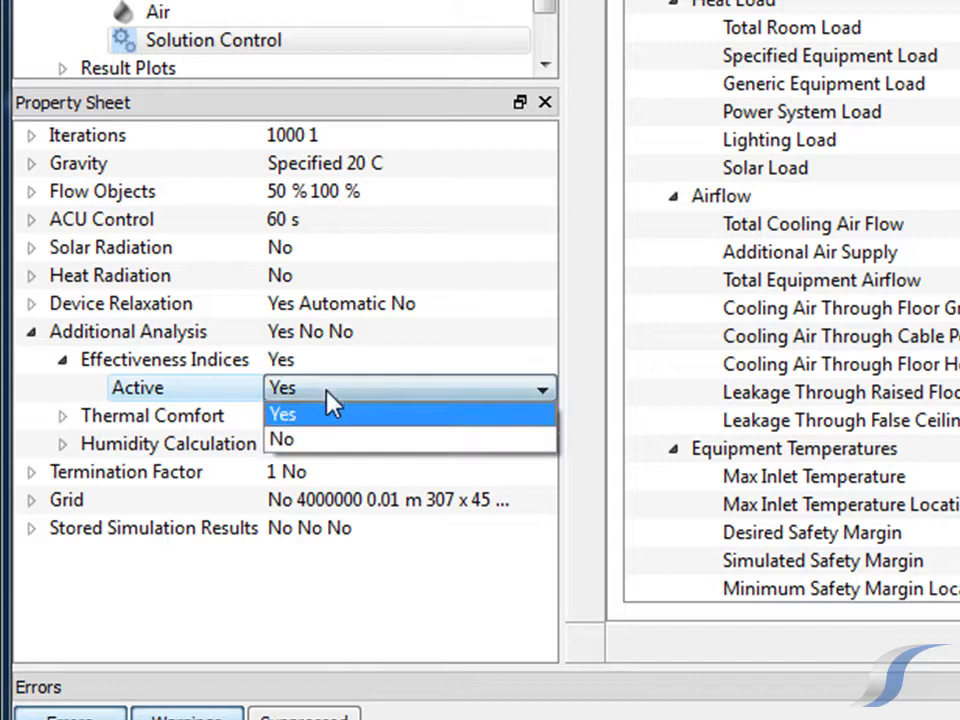
click(324, 441)
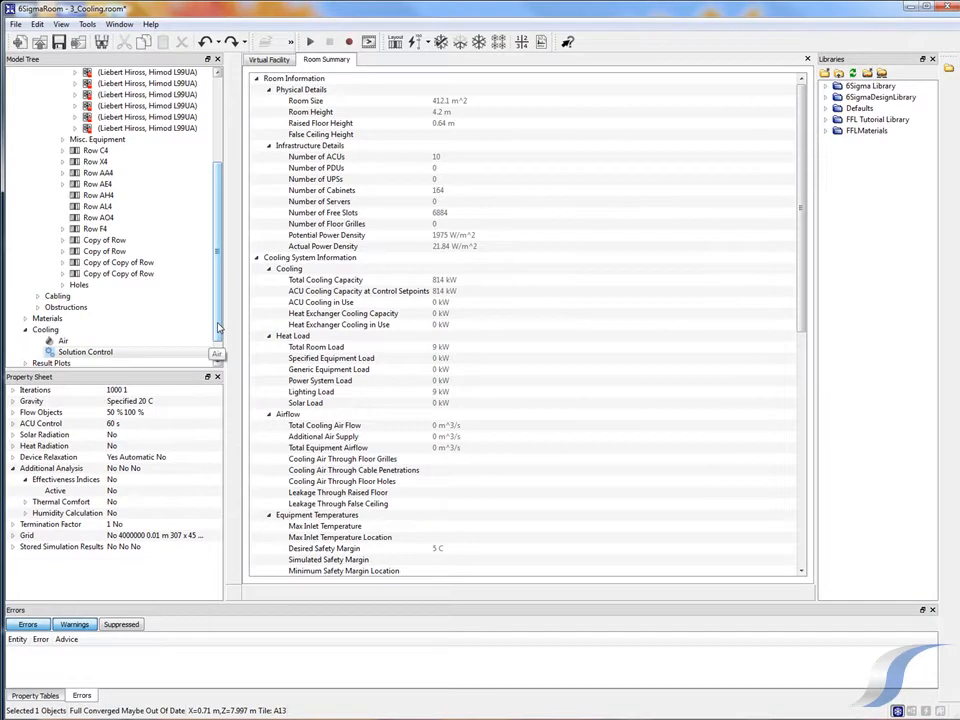
Select the Virtual Facility in the model tree and close the Room Summary view
scroll(280, 120, up, 4)
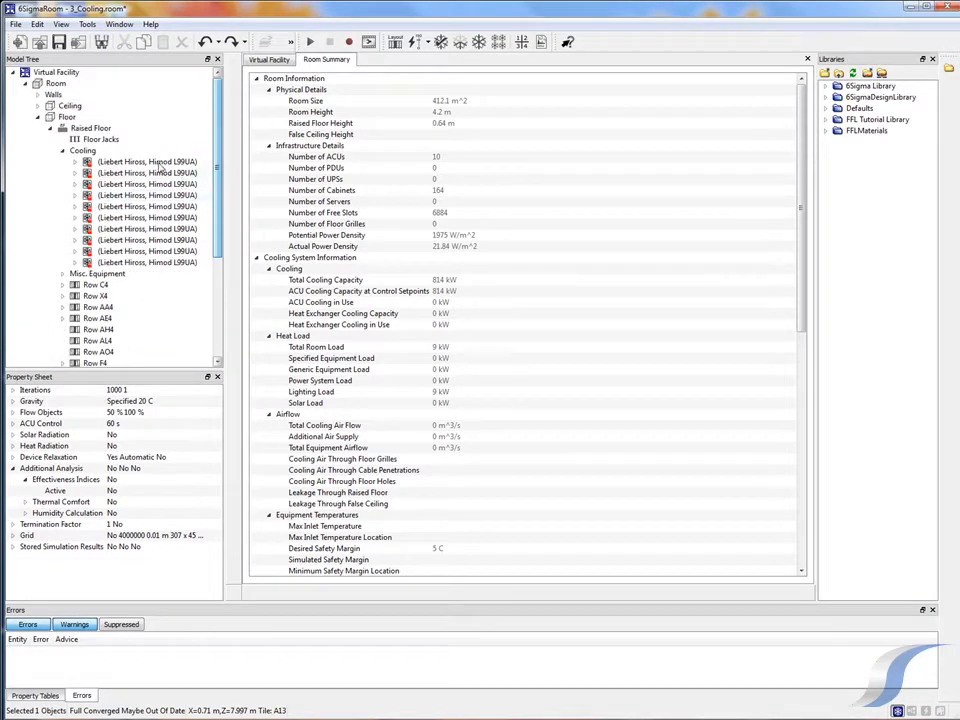
click(86, 73)
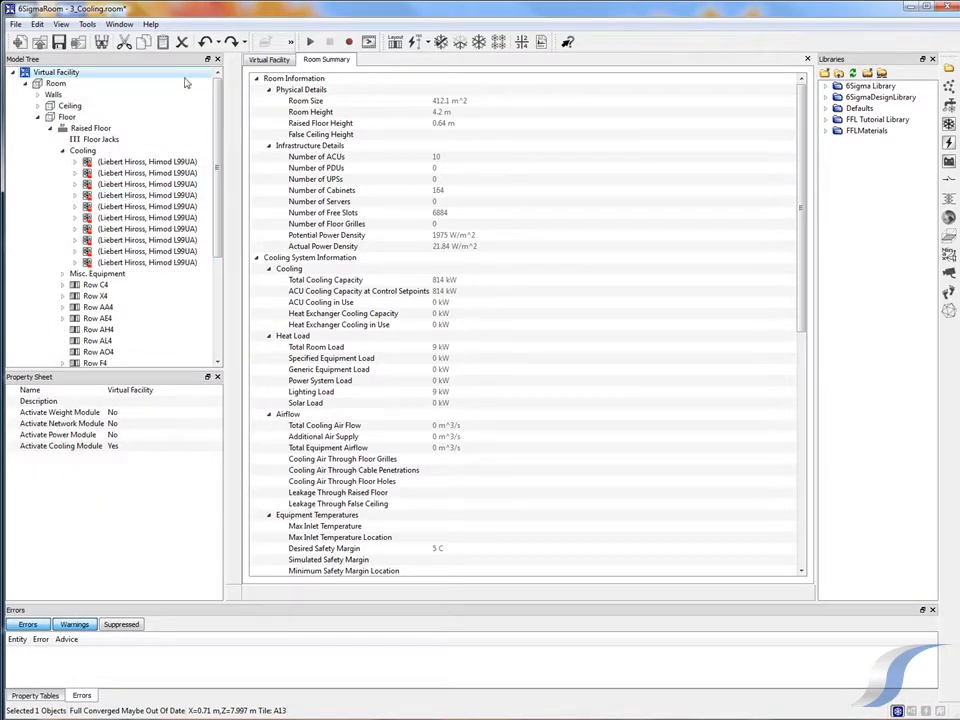
click(808, 60)
Add a cooling vent to the room's Right Side wall with width 2.5 m, Offset 1 of 6 m and Offset 2 of 3 m
click(38, 95)
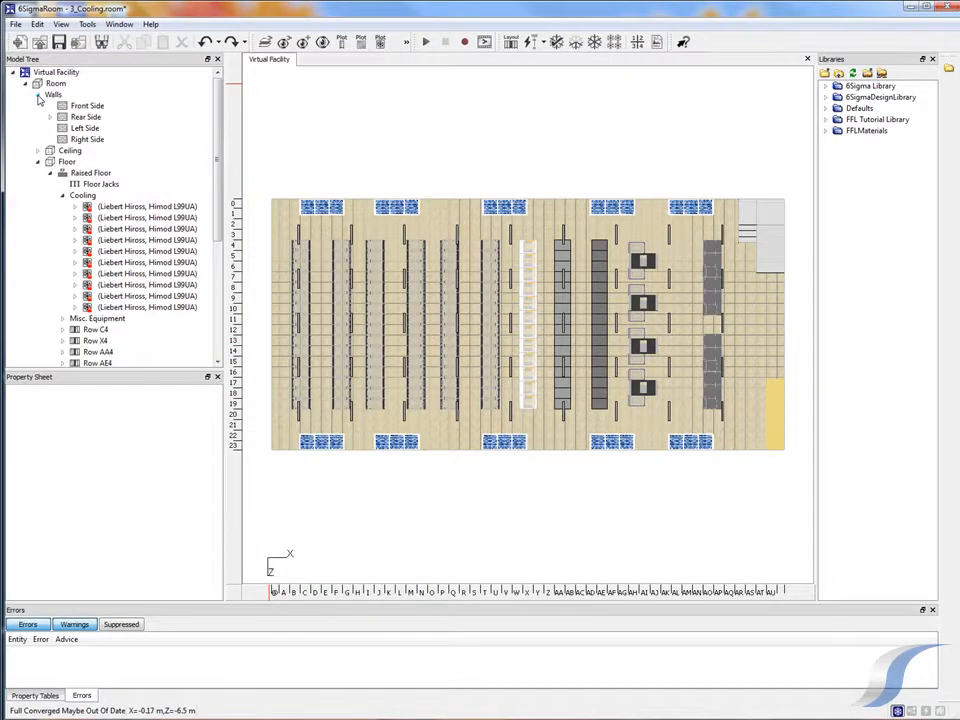
click(80, 140)
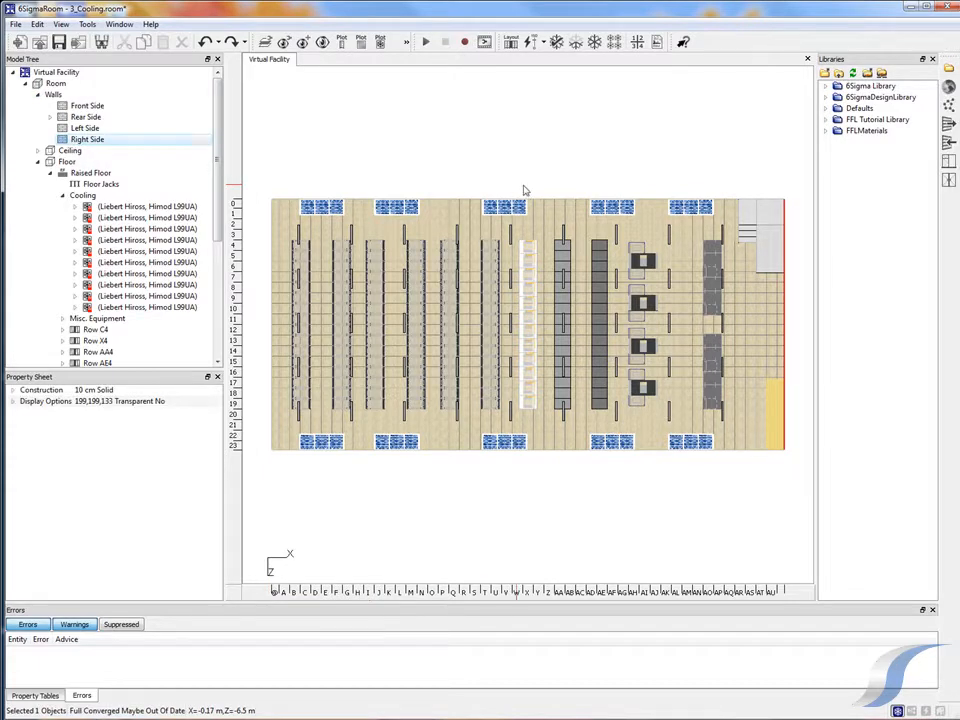
key(x)
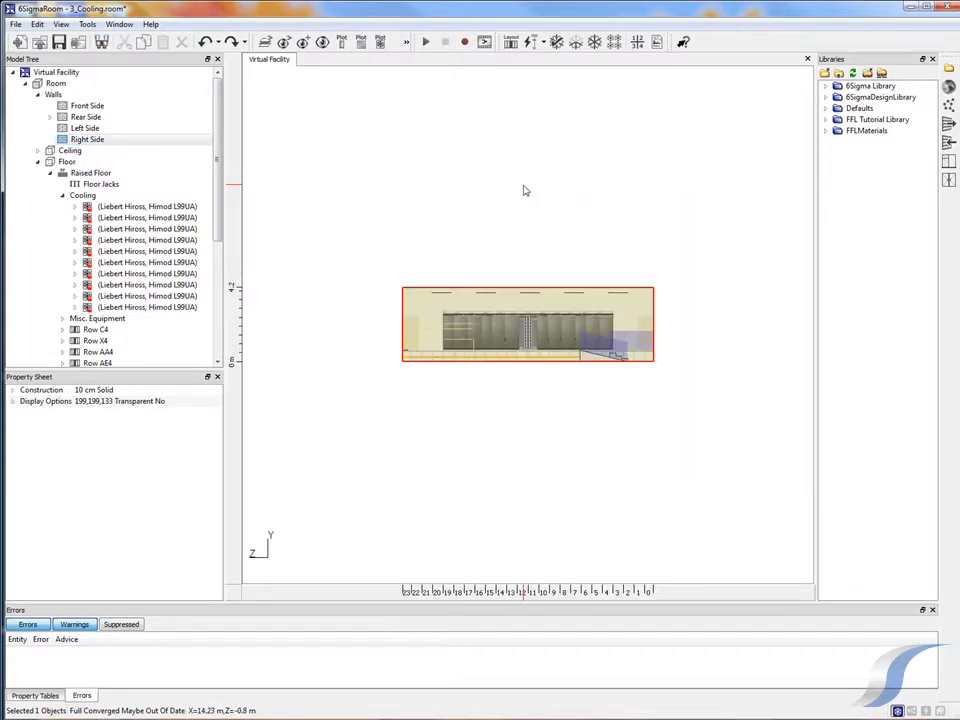
scroll(521, 340, up, 3)
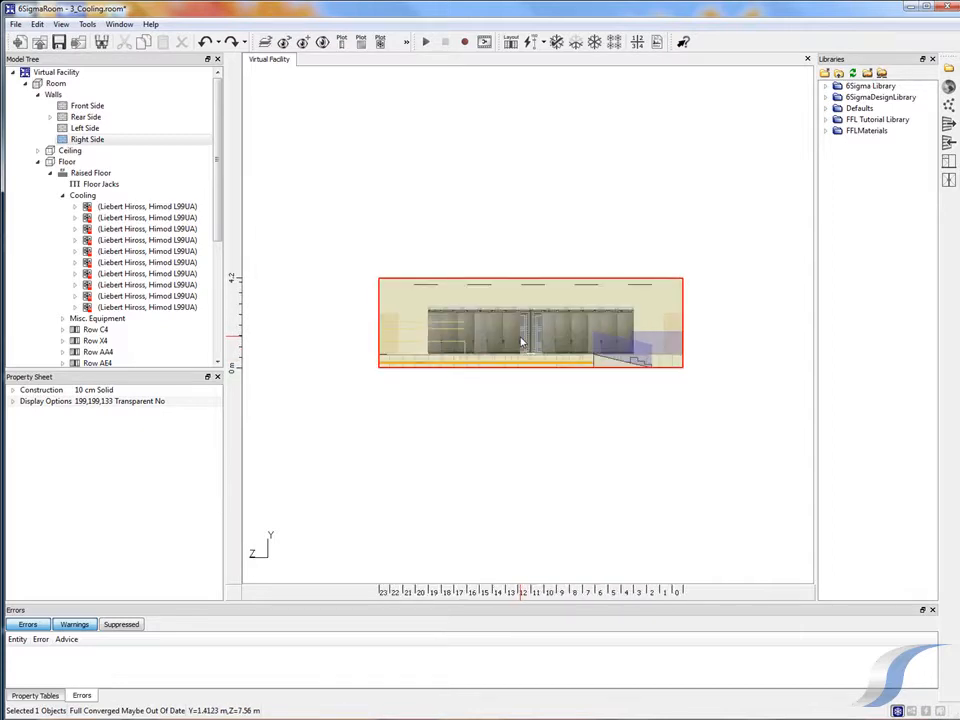
scroll(521, 342, up, 2)
middle_drag(521, 342, 505, 341)
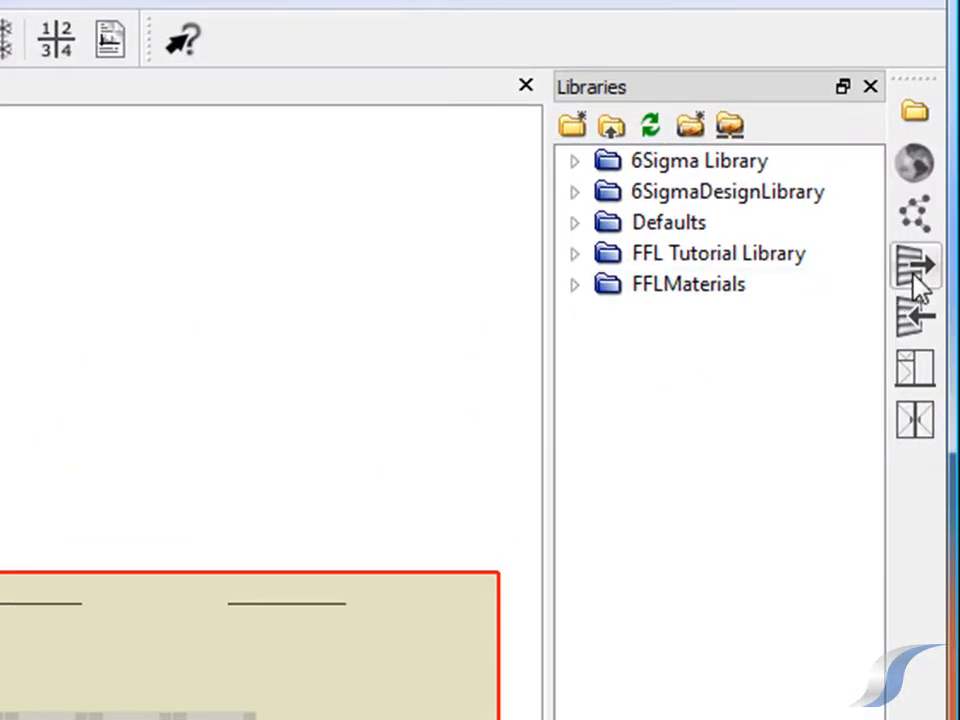
click(917, 269)
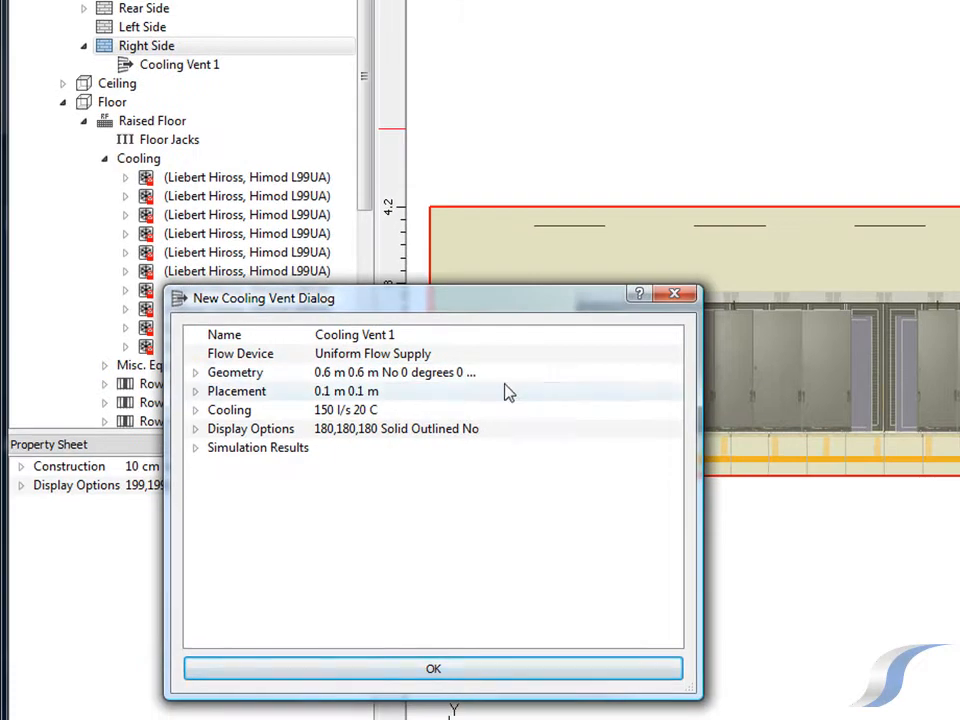
click(203, 376)
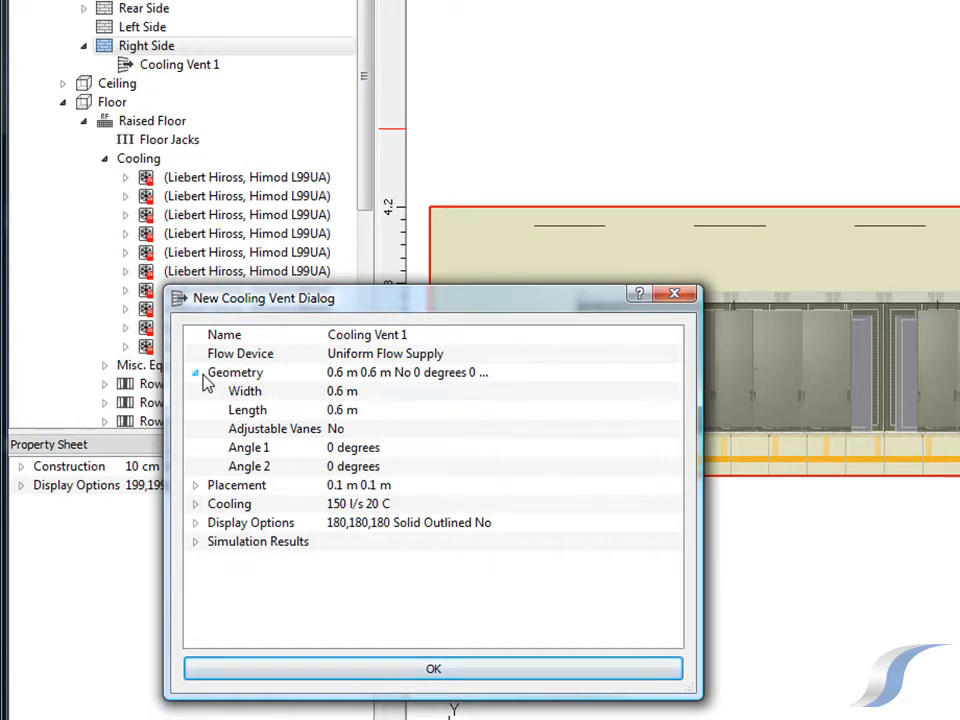
click(337, 391)
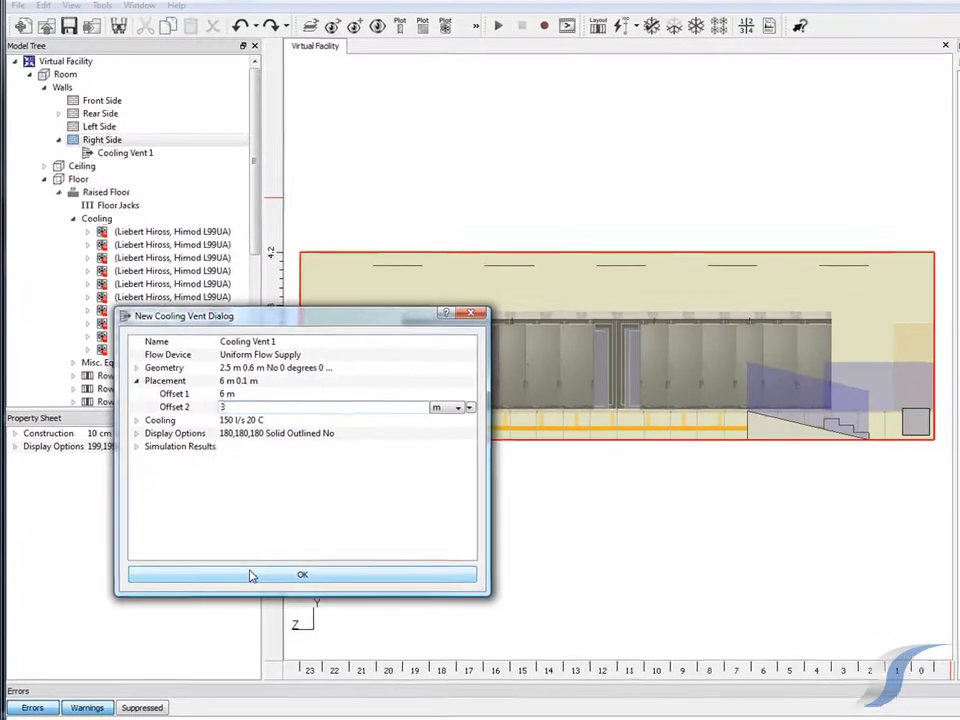
click(338, 646)
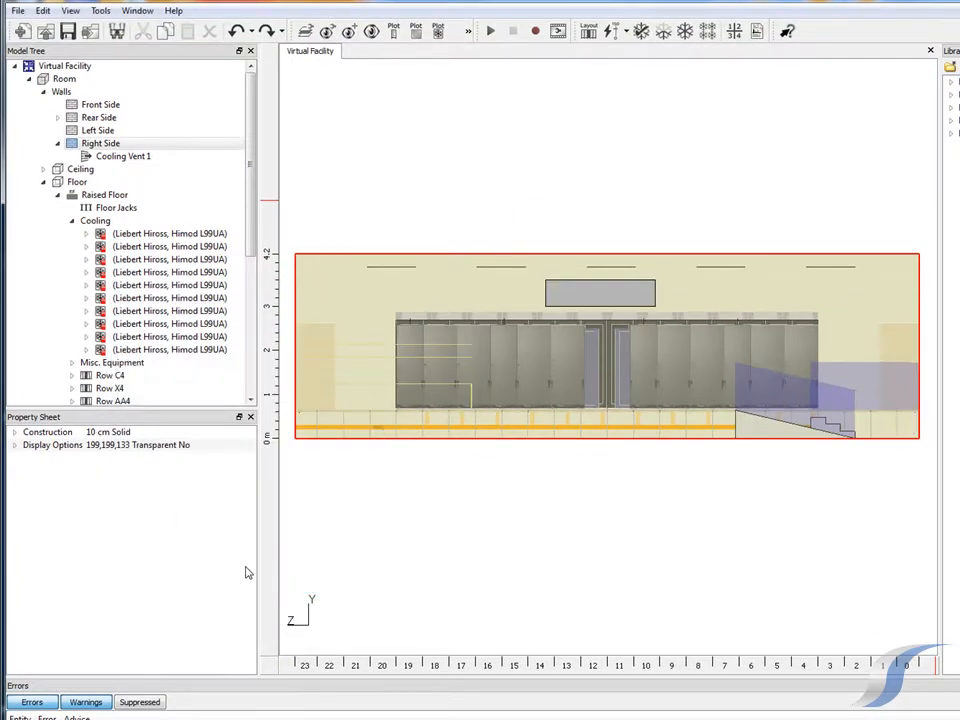
Review the new cooling vent's flow rate, temperature and the air cooling units available for attachment, leaving the settings as they are
click(587, 304)
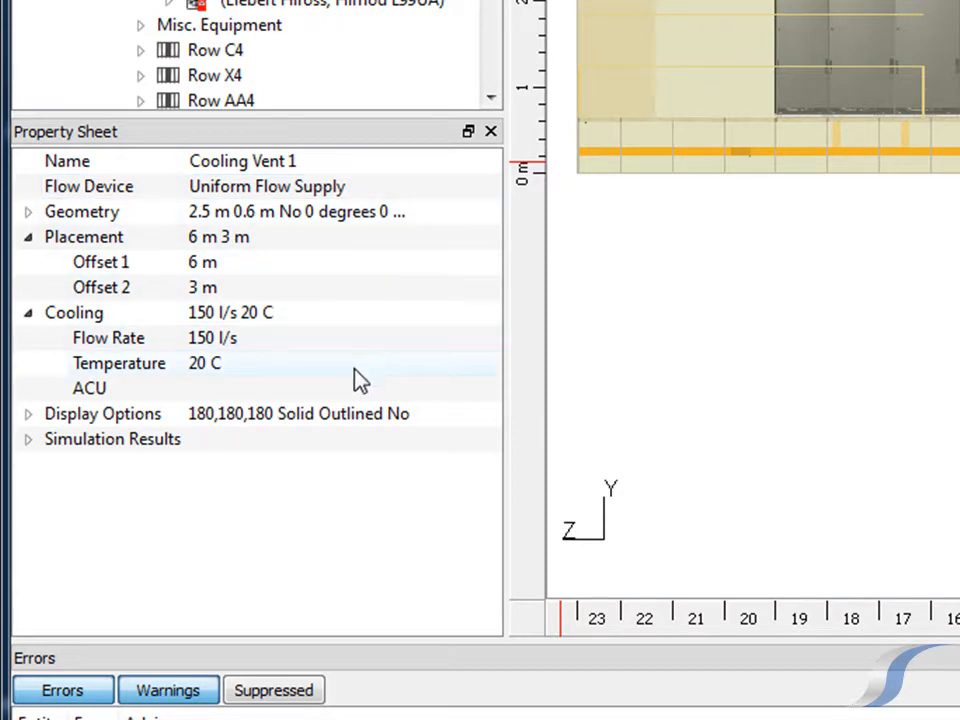
click(354, 390)
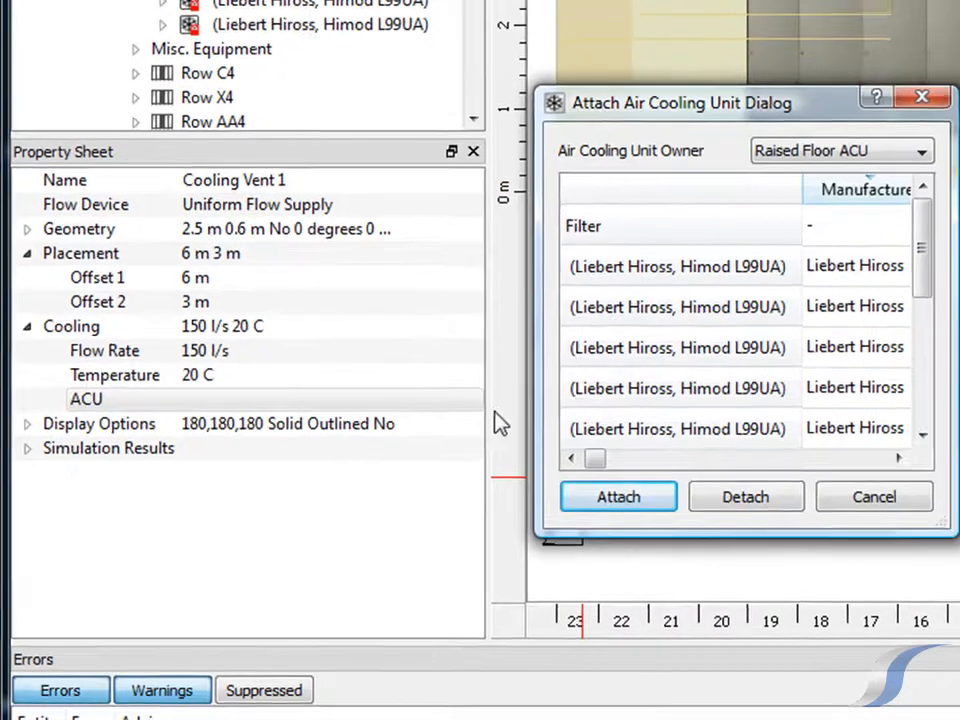
drag(927, 270, 874, 279)
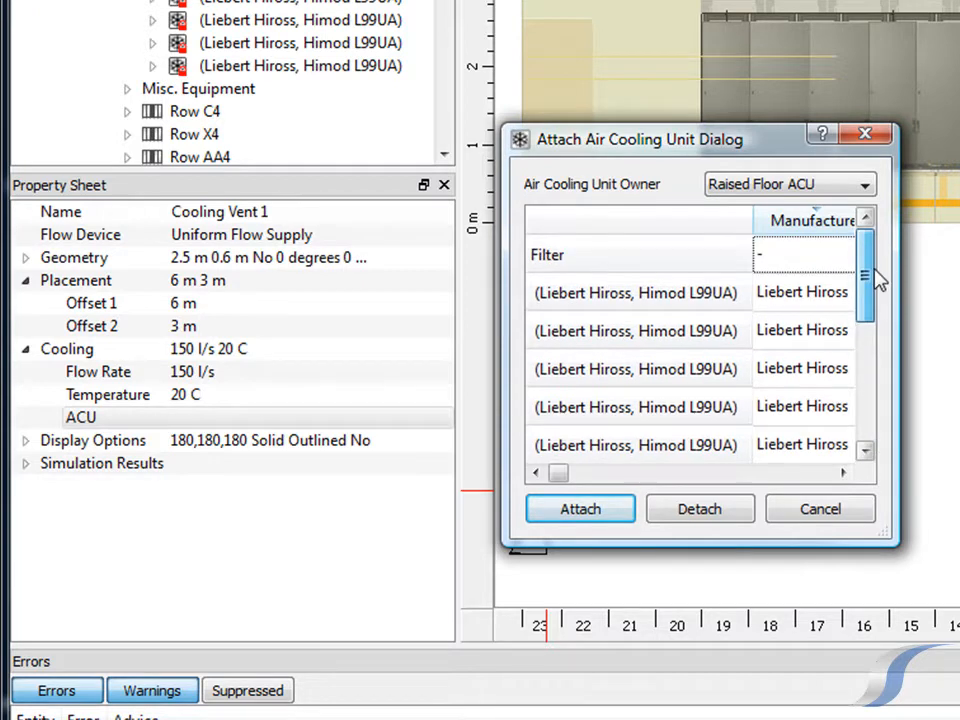
click(828, 512)
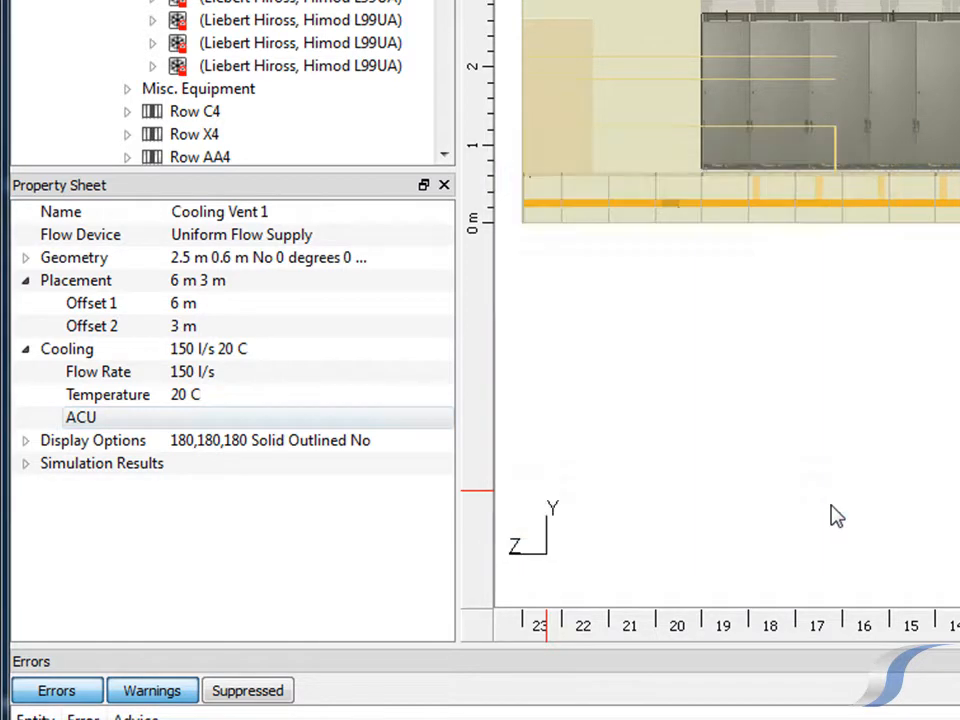
click(316, 377)
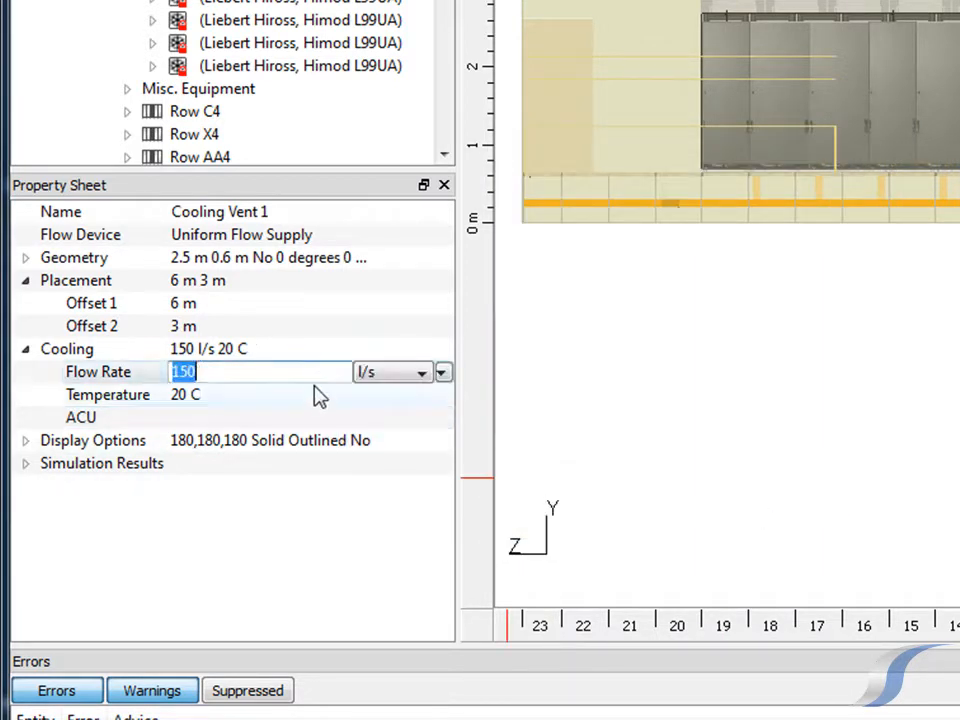
click(313, 396)
click(307, 516)
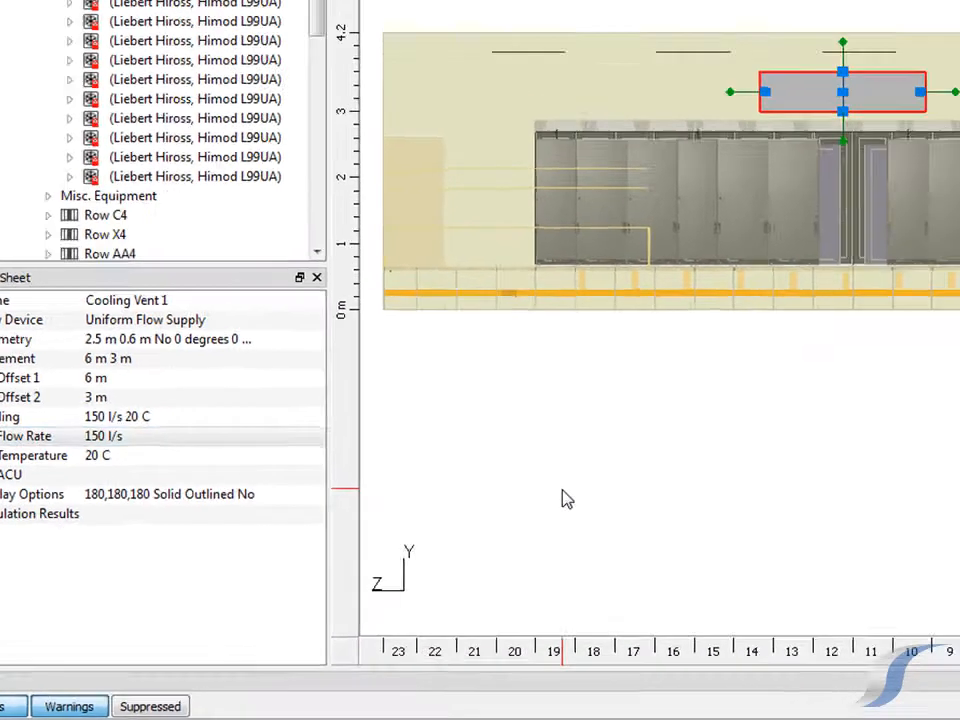
click(734, 433)
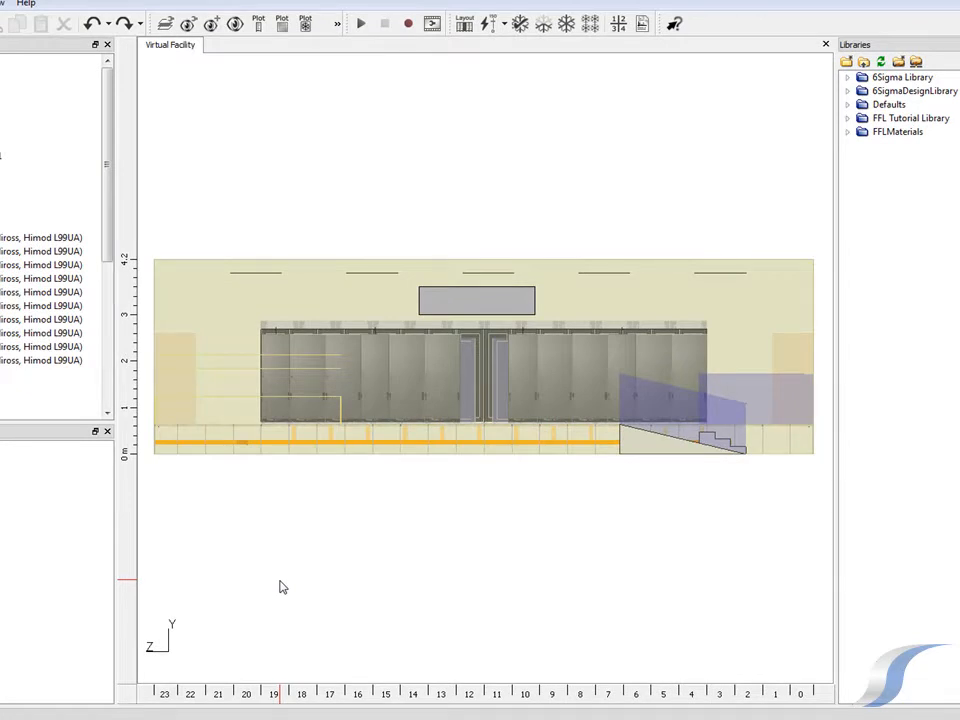
Check the cooling model for errors and expand the Virtual Facility's thermal modelling errors
click(520, 30)
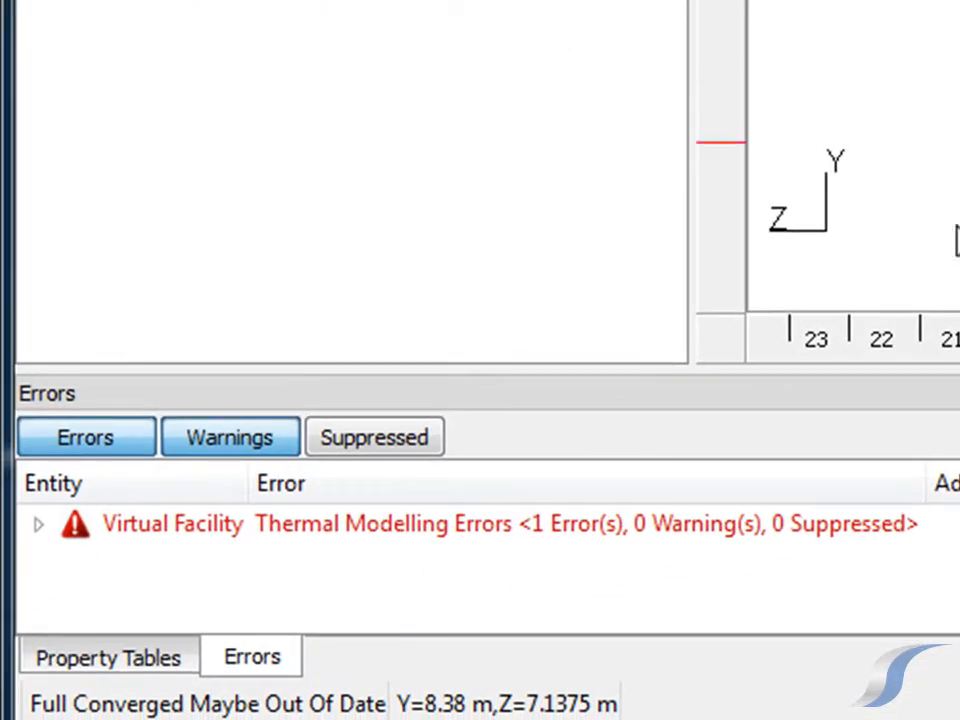
click(35, 528)
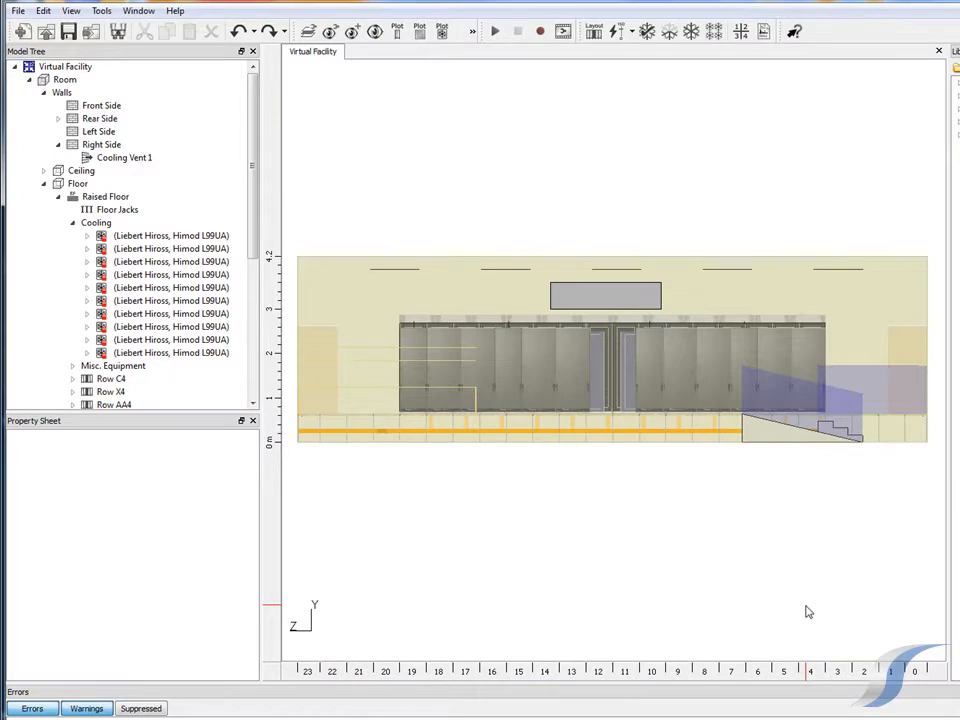
Define a new return vent on the room's Left Side wall with width 2.5 m, Offset 1 of 5.7 m and Offset 2 of 3 m
key(y)
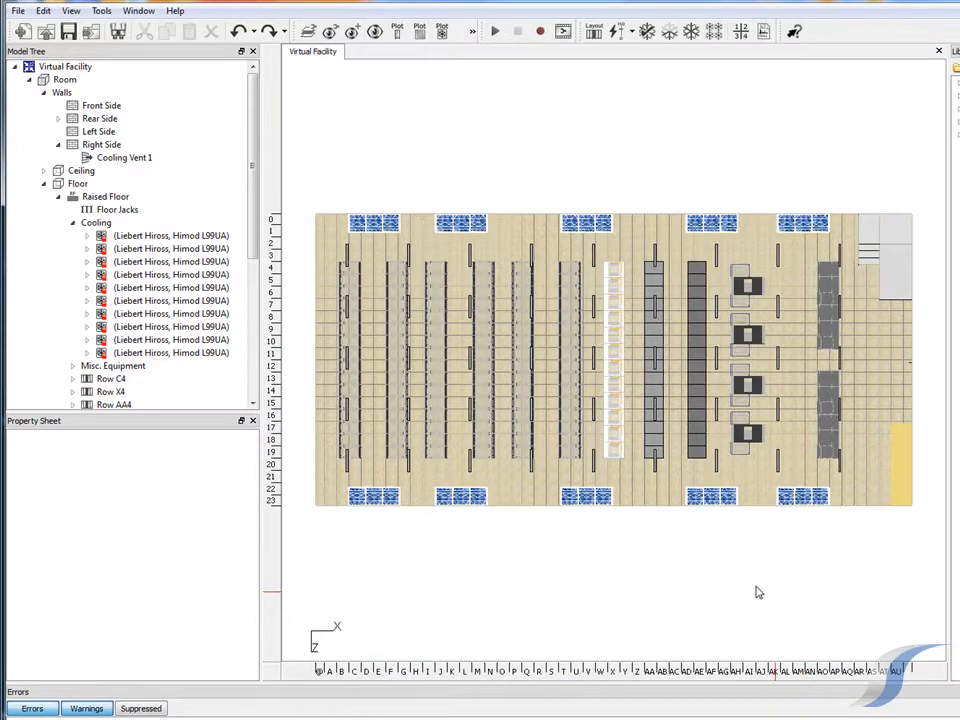
click(119, 133)
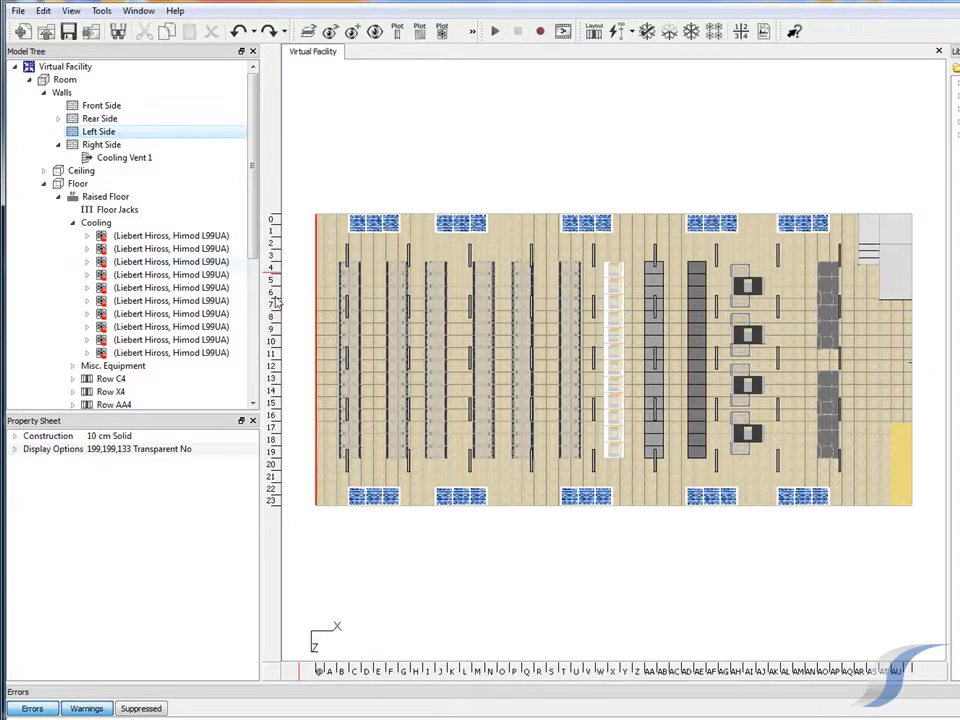
key(x)
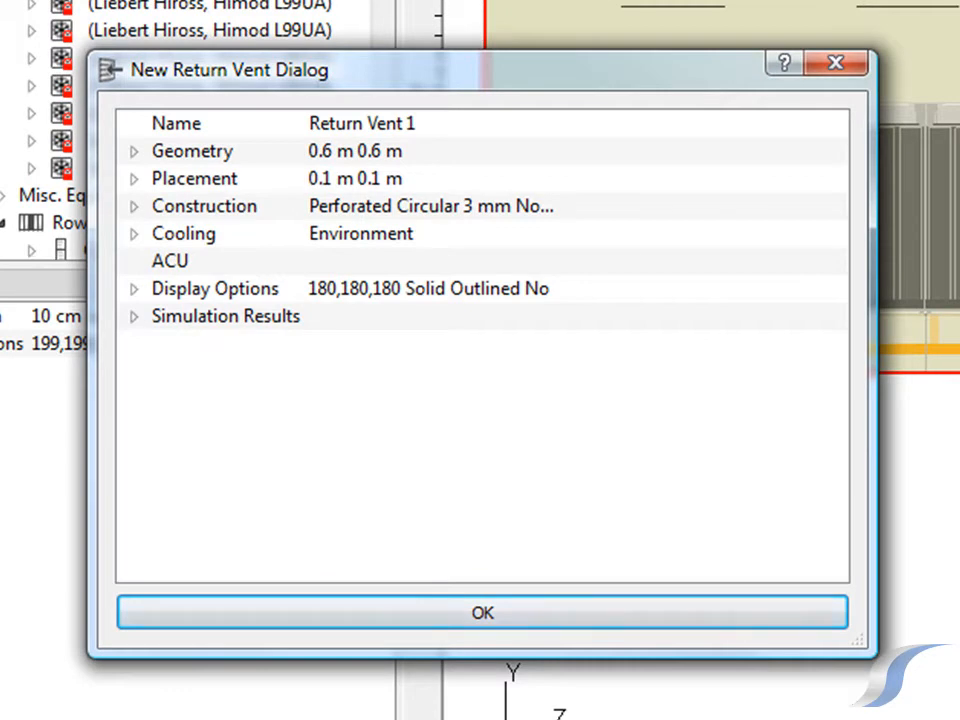
click(133, 152)
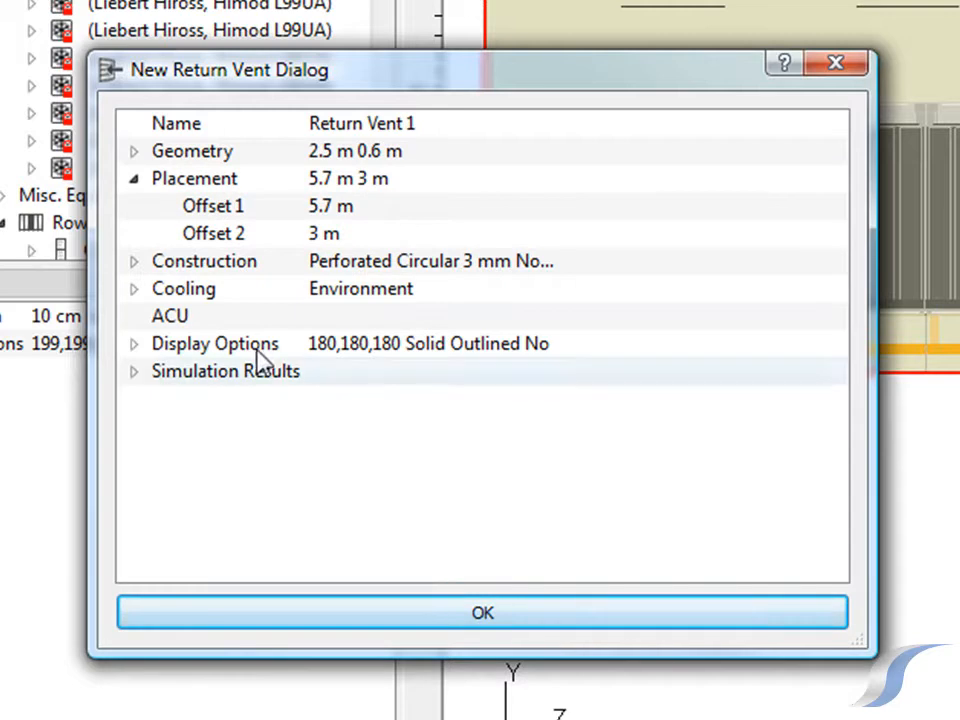
Examine the construction specification options available for the new return vent, keeping Perforated
click(133, 261)
click(410, 294)
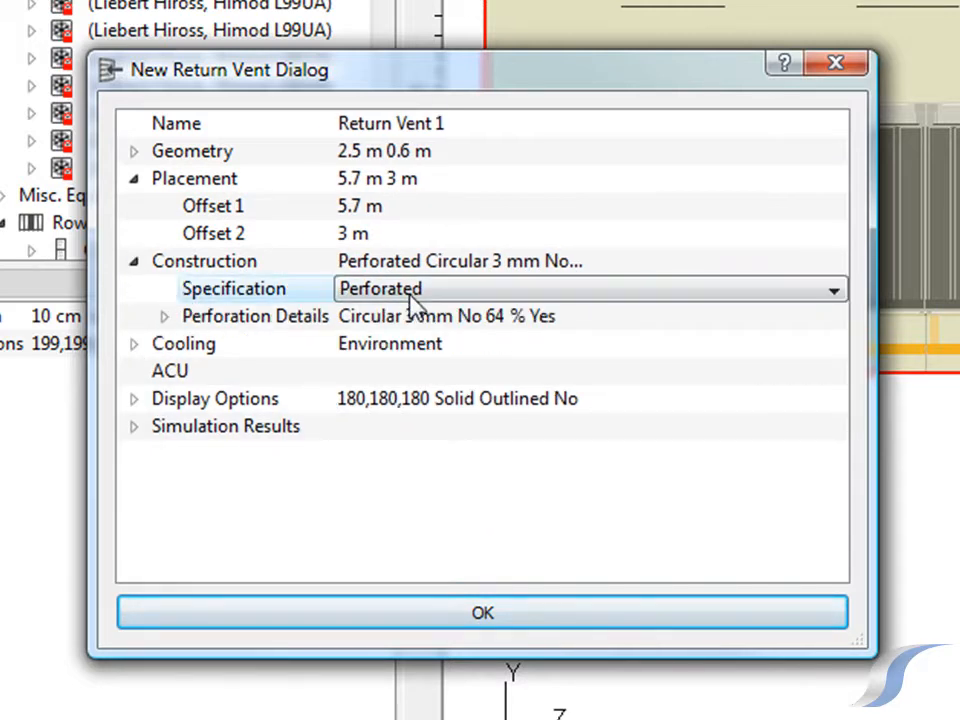
click(482, 296)
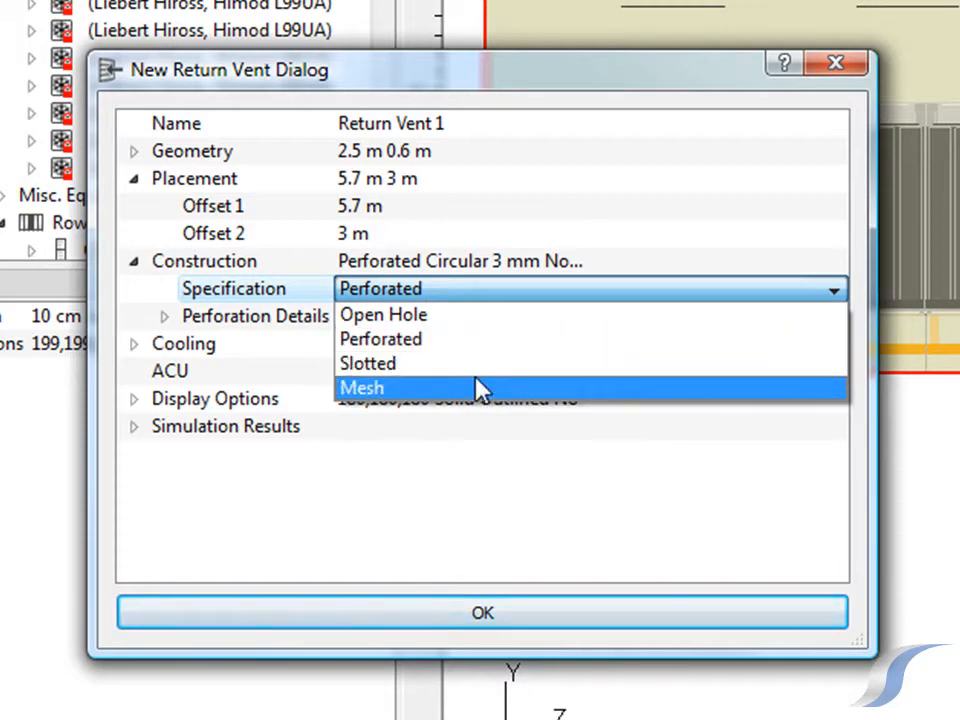
click(487, 292)
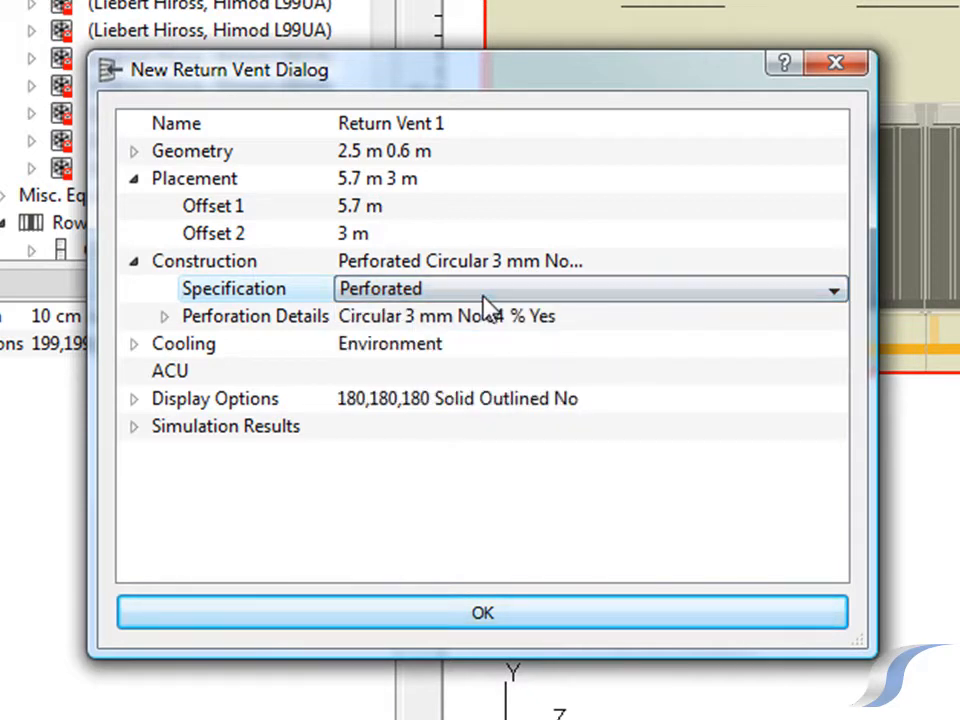
Review the return vent's perforation details: hole shape, hole diameter, pitch, open area and flow straightening, leaving the settings as they are
click(167, 318)
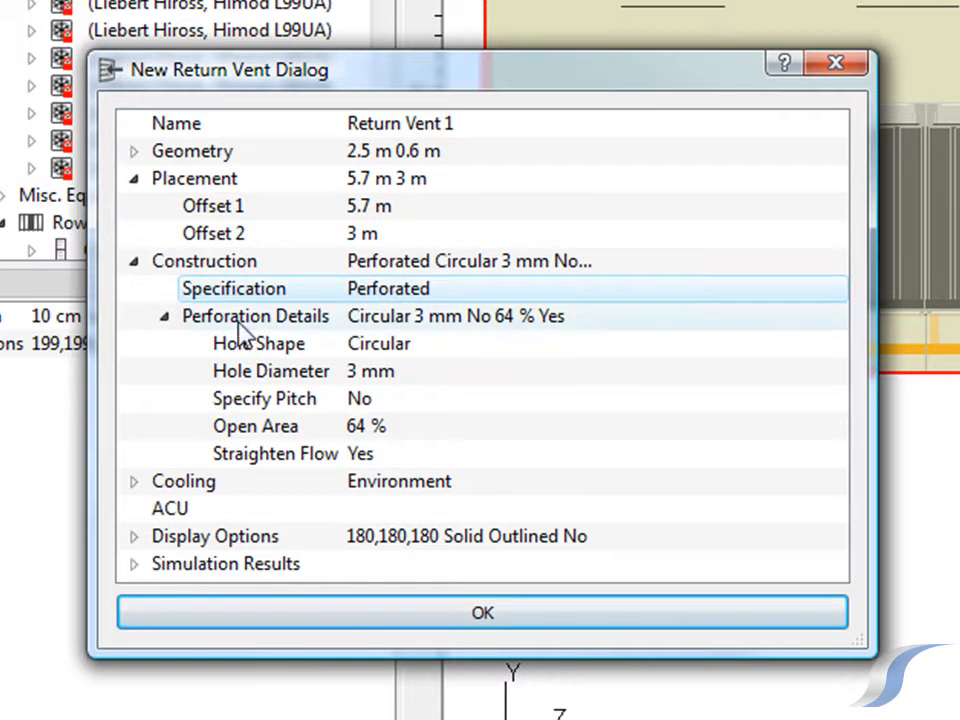
click(448, 348)
click(466, 348)
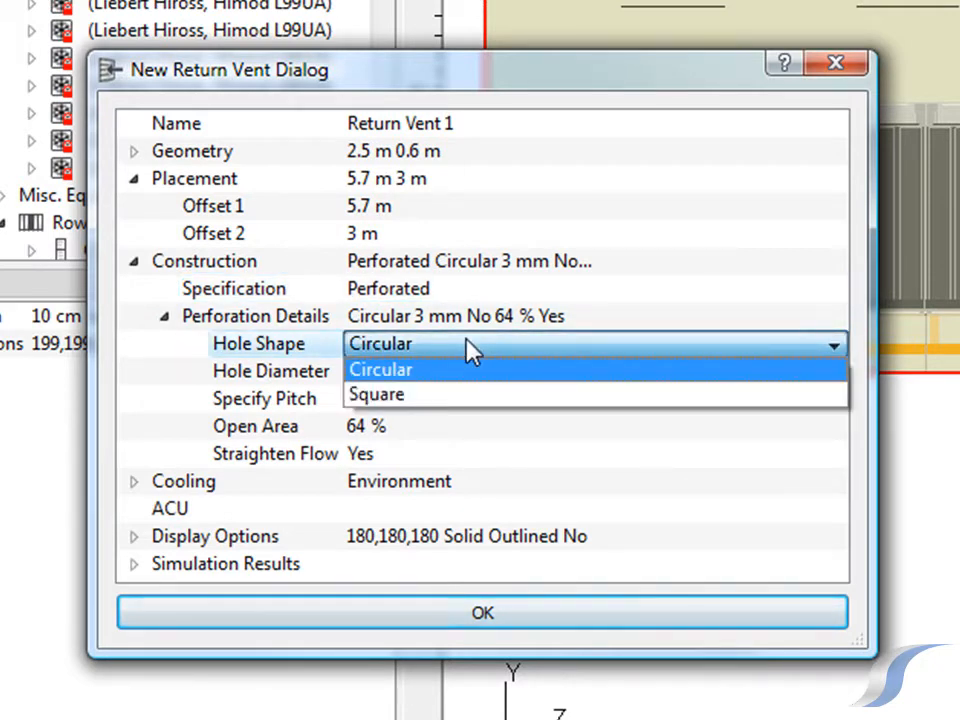
click(470, 349)
click(463, 368)
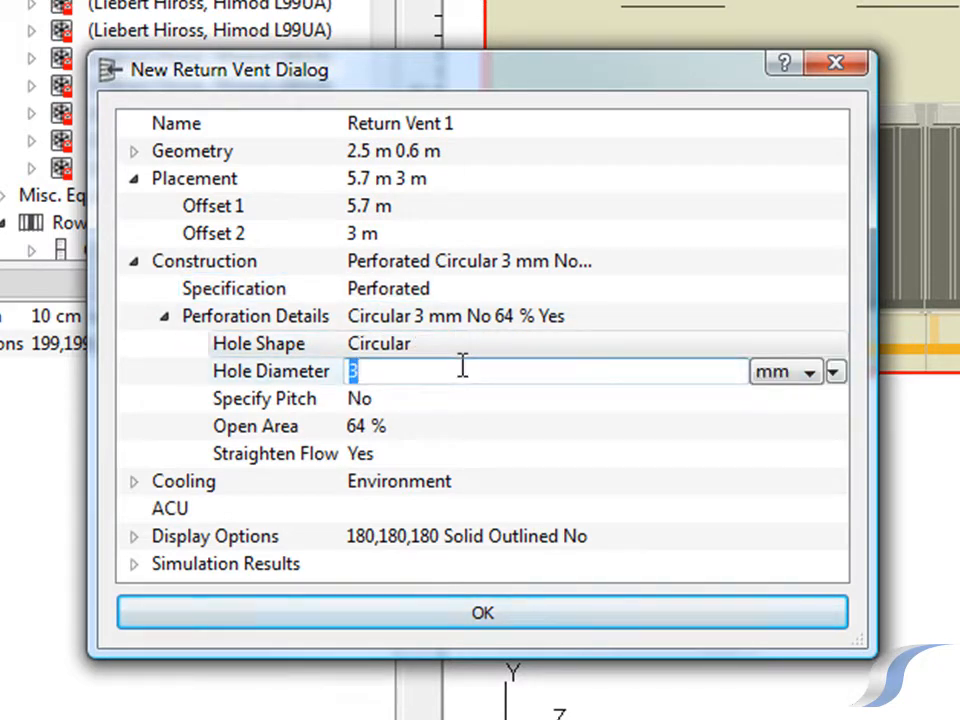
click(467, 400)
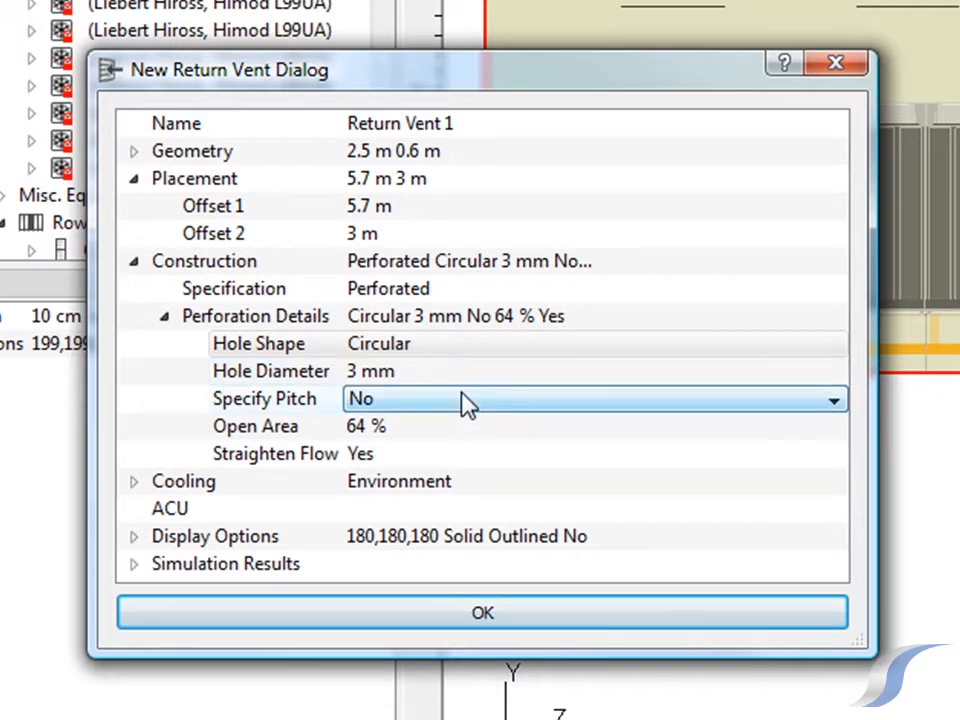
click(459, 430)
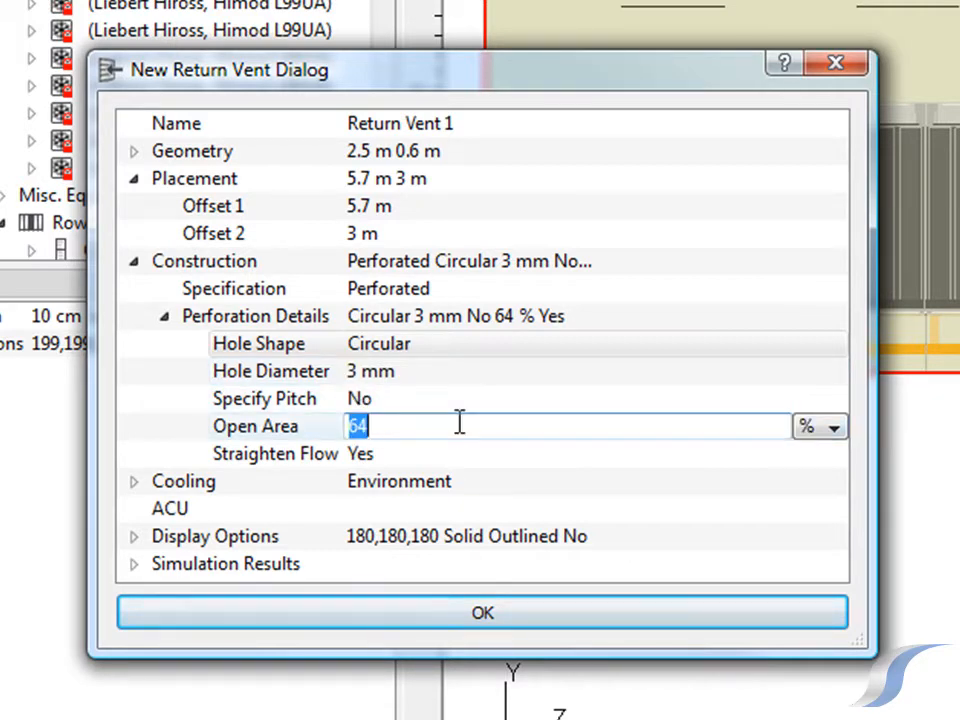
click(465, 460)
click(463, 457)
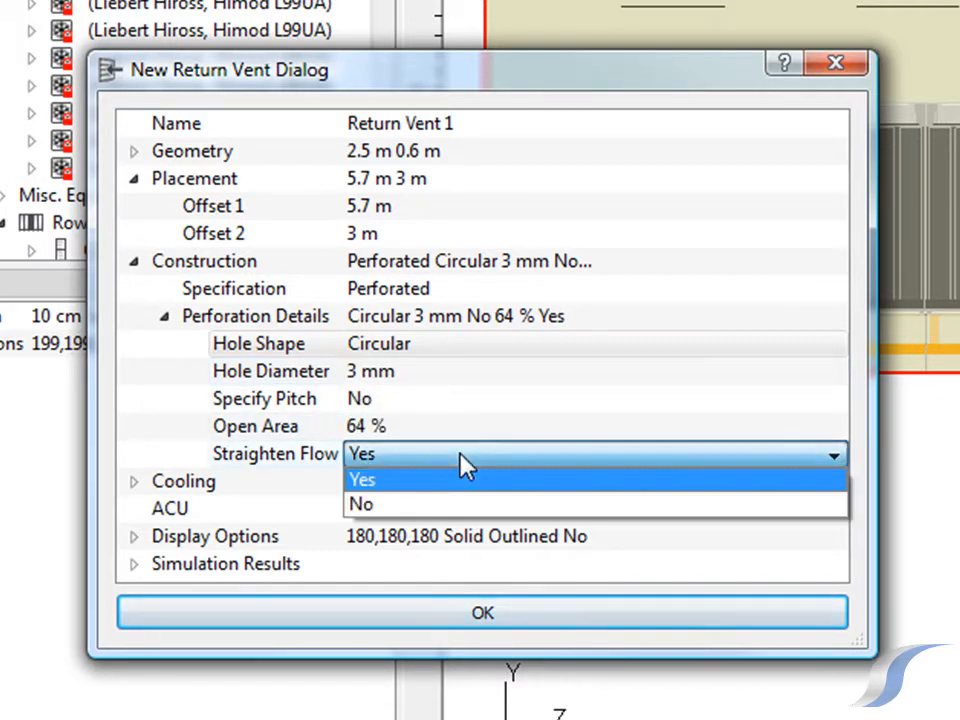
click(463, 457)
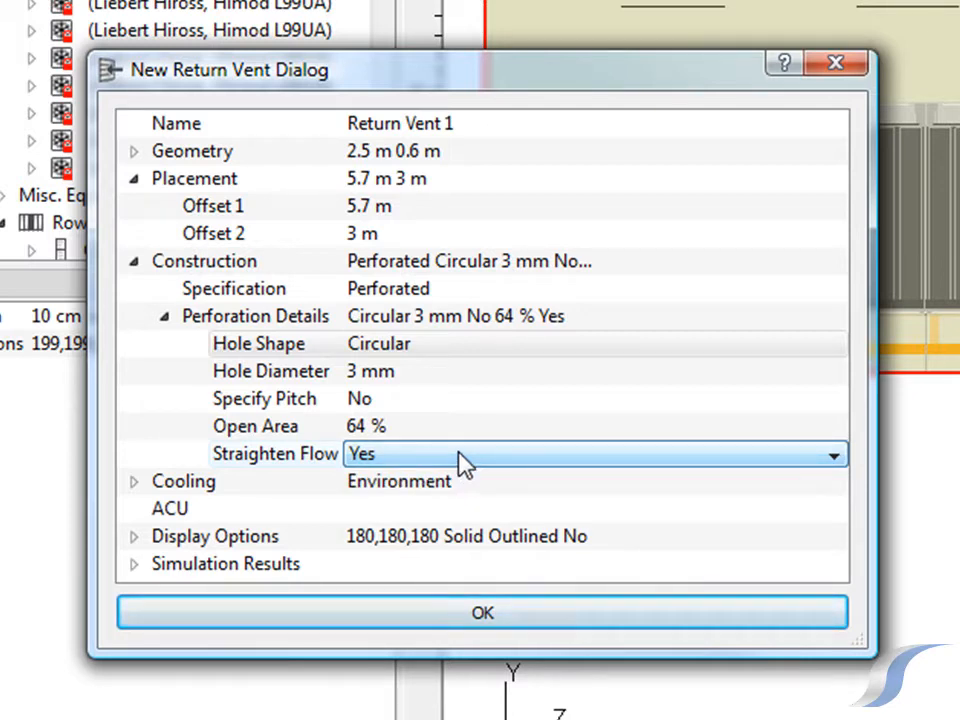
Collapse the construction details and accept the return vent's settings to add it to the Left Side wall
click(137, 263)
click(136, 262)
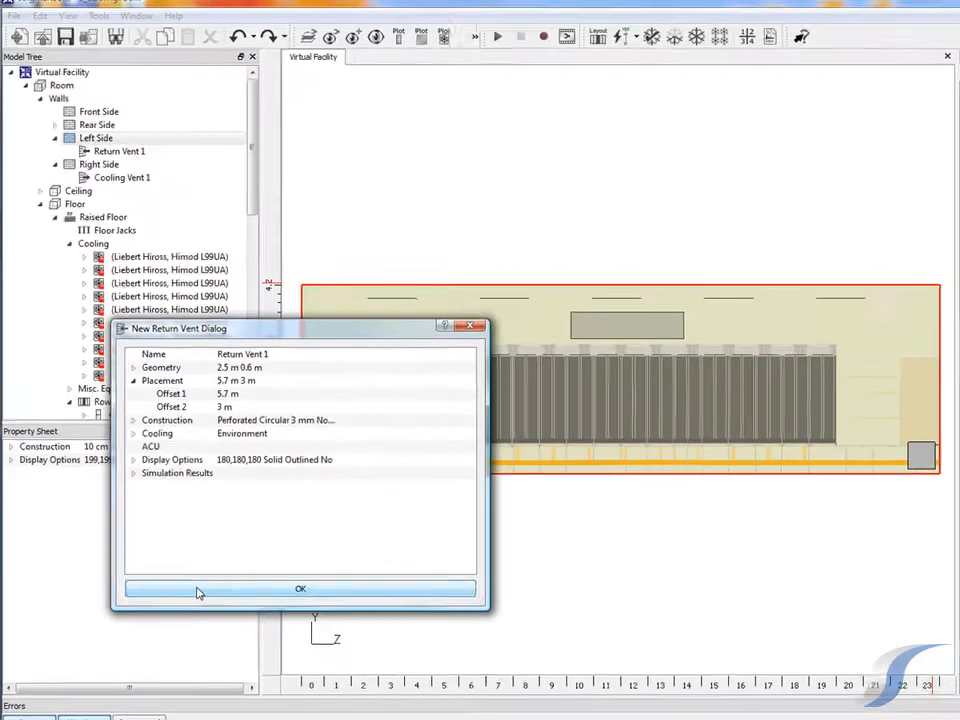
click(197, 592)
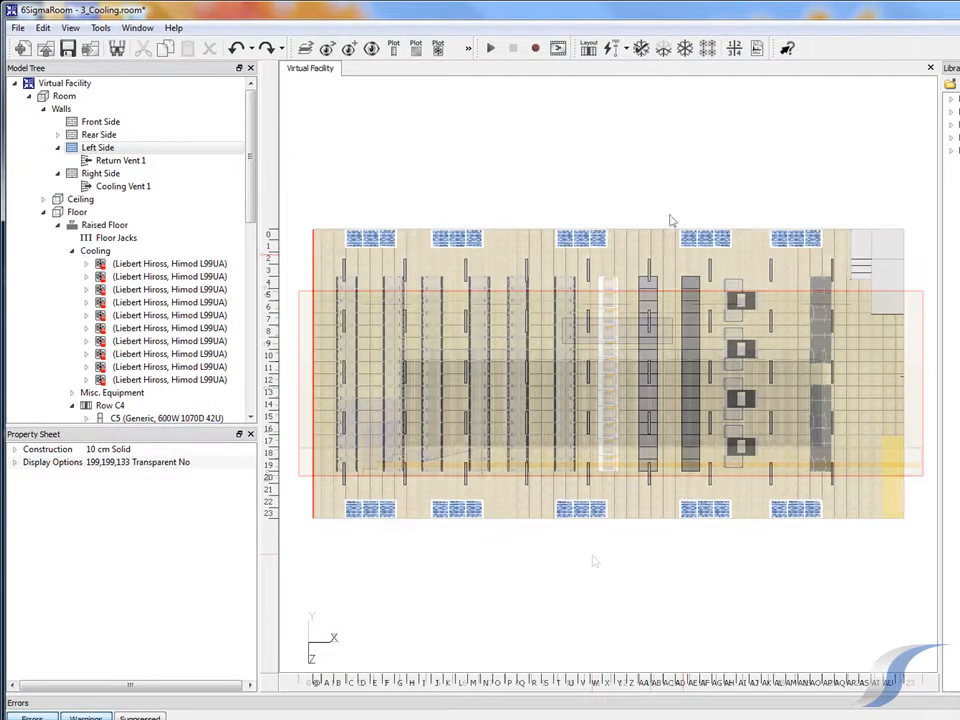
Verify the modelling again with both wall vents in place and dismiss the completed verification
click(641, 48)
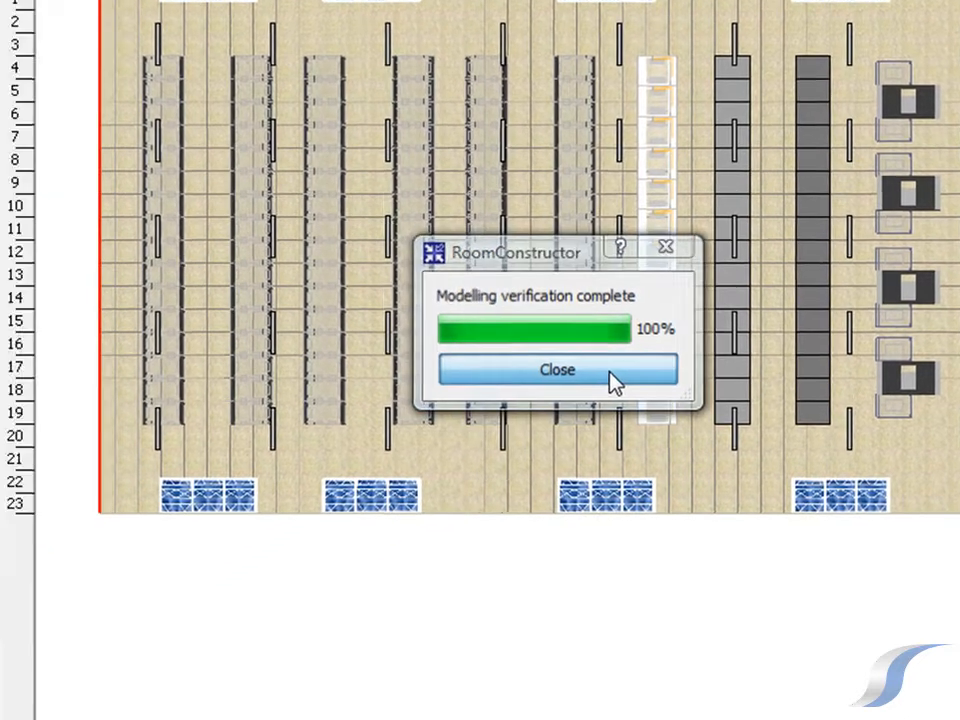
click(515, 458)
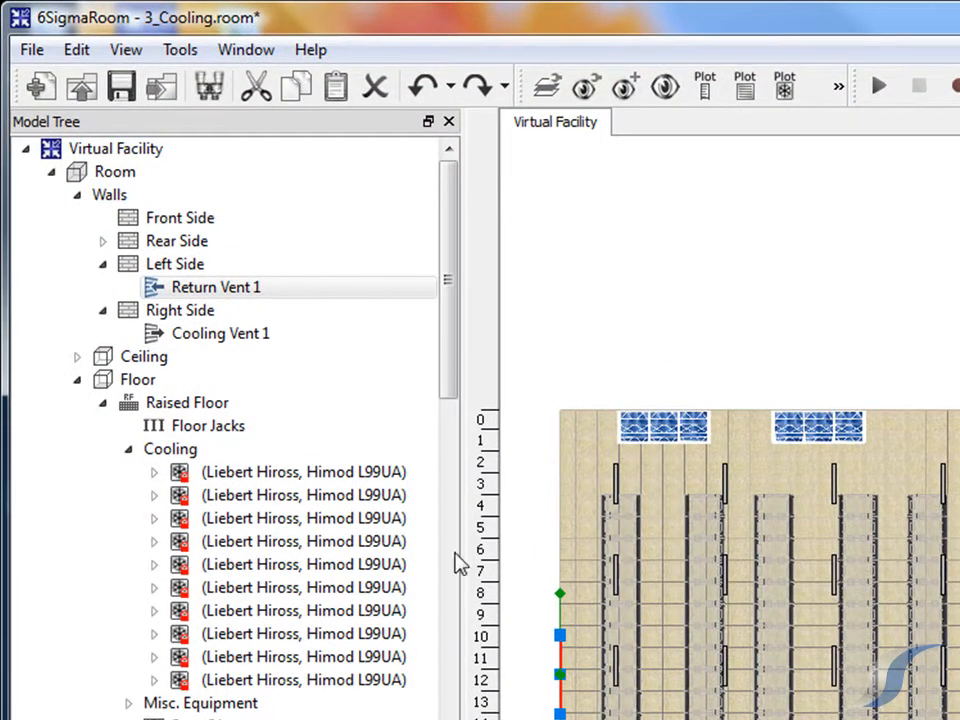
Open the Analyse Cooling Failure tool and review its time control and failure scenario settings
click(186, 51)
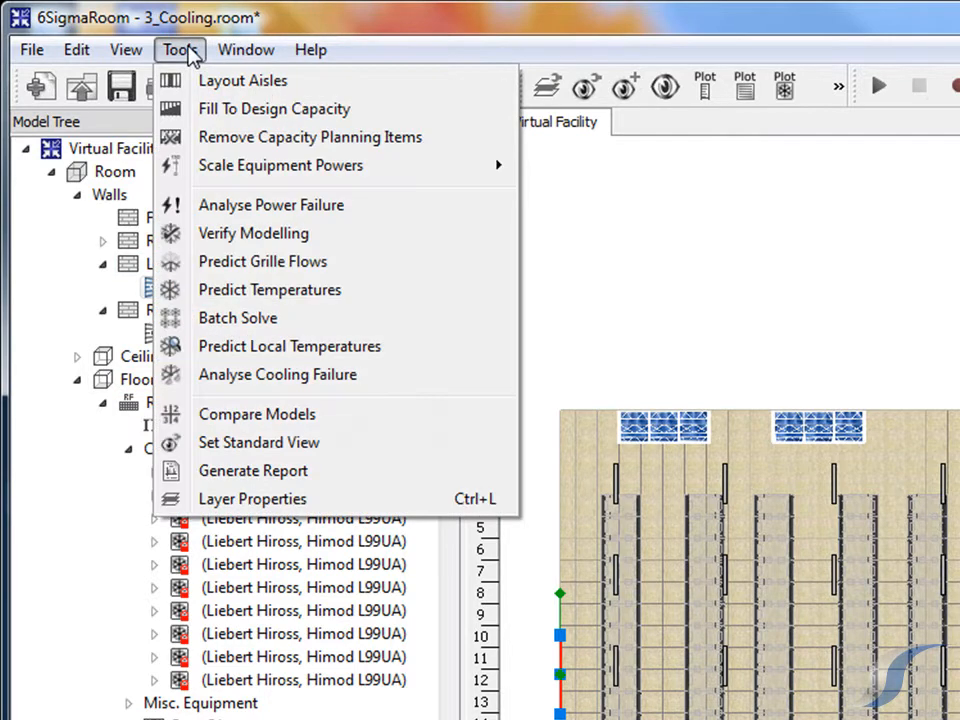
click(225, 375)
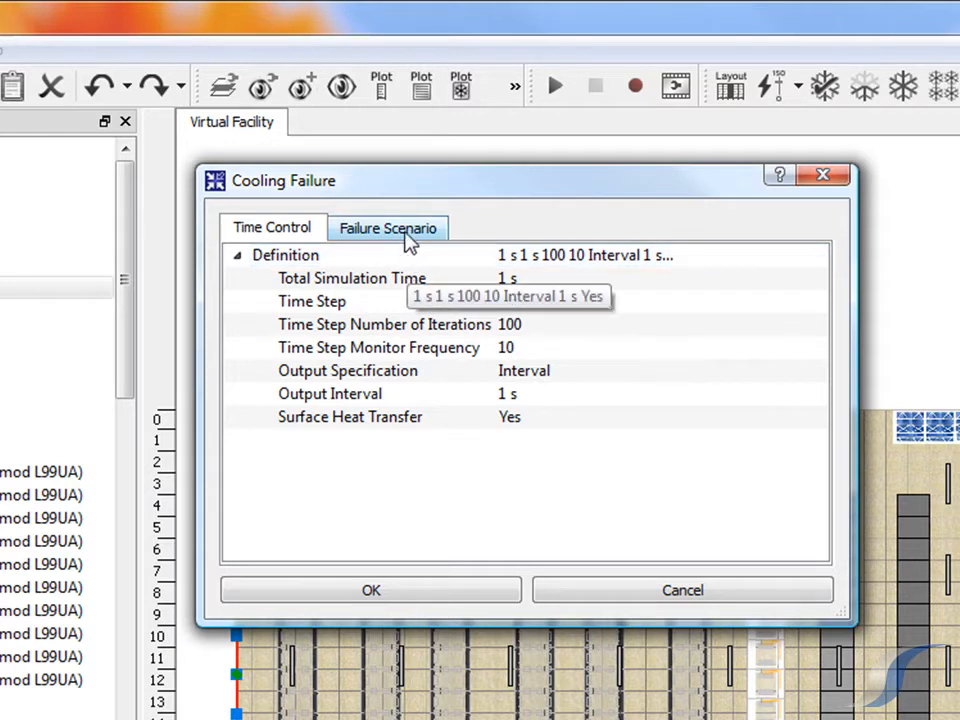
click(405, 230)
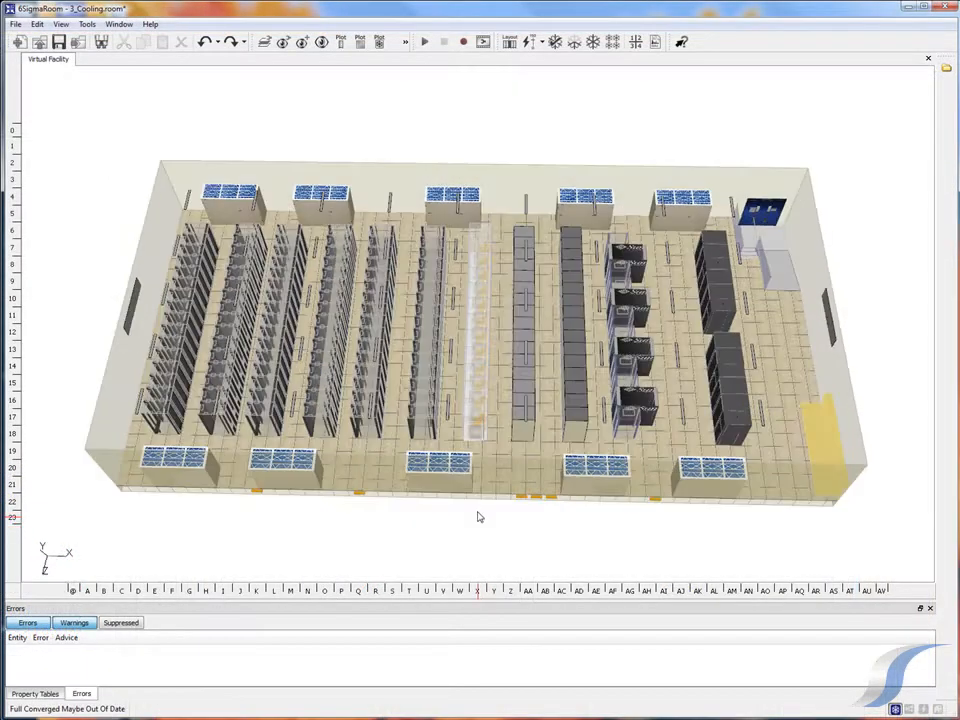
middle_drag(477, 512, 481, 455)
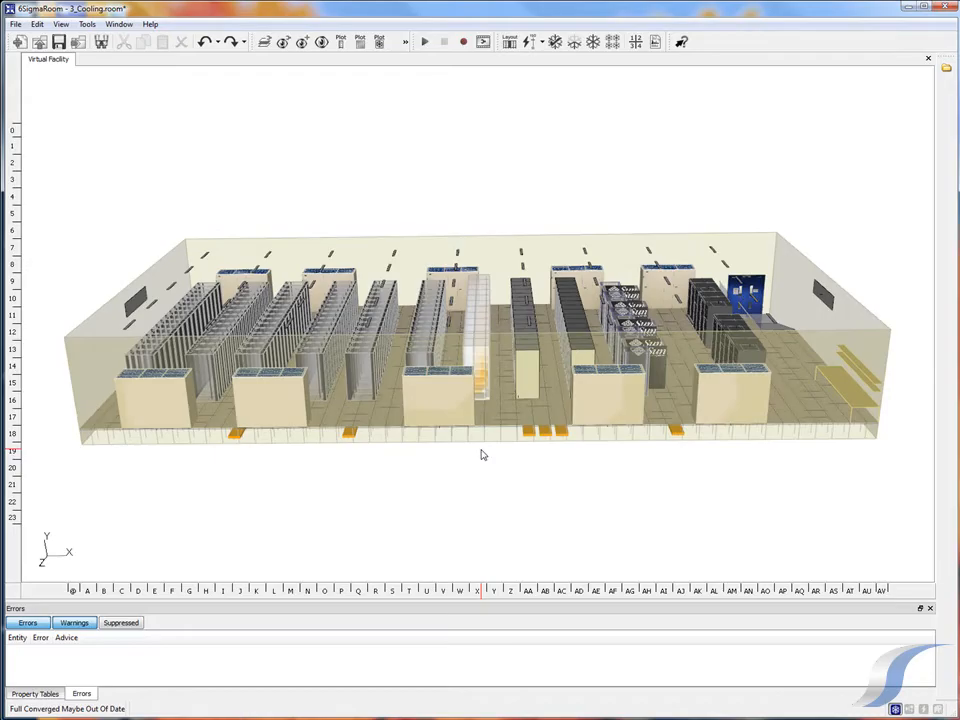